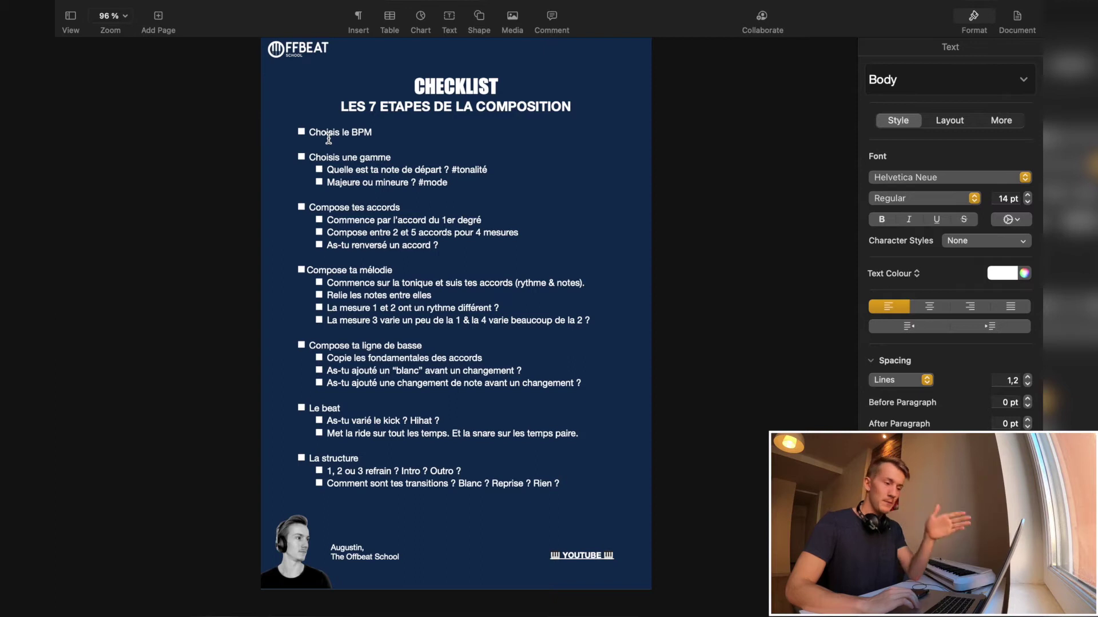
Switch to the Logic Pro project and set its tempo to 90 BPM.
key("ctrl+Right")
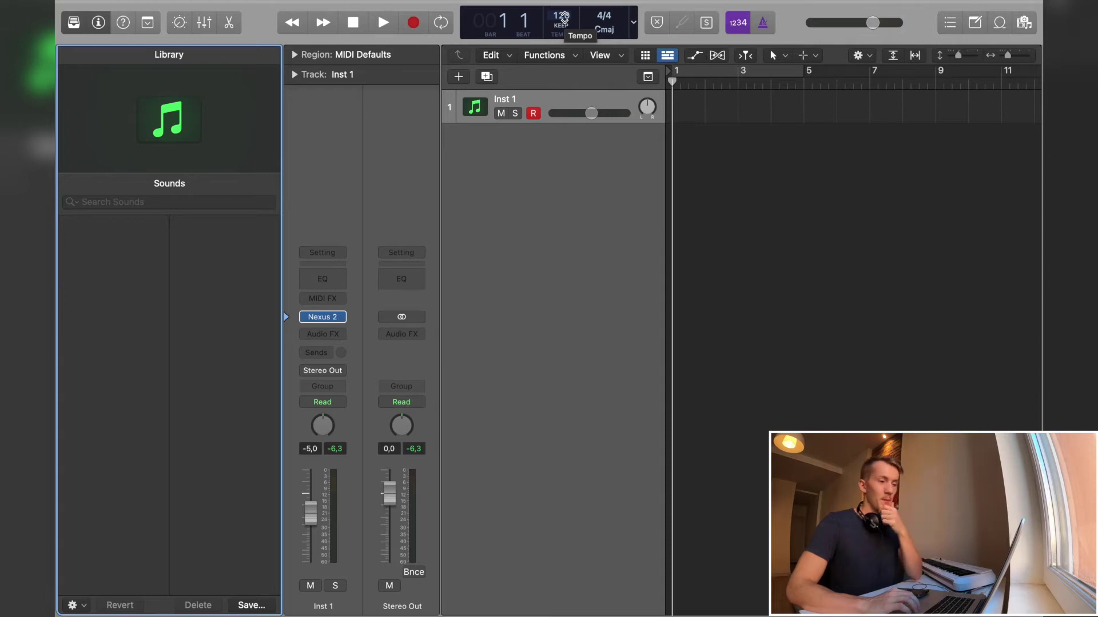
left_click_drag(564, 17, 564, 26)
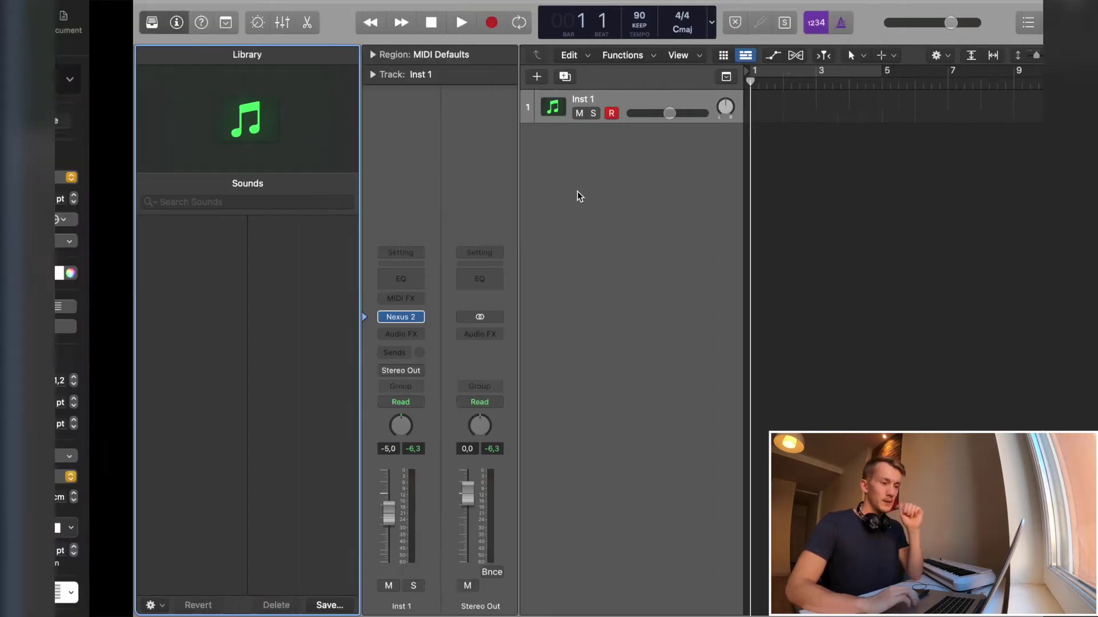
Review the "Choisis une gamme" section of the Pages checklist, then return to Logic Pro.
key("ctrl+Left")
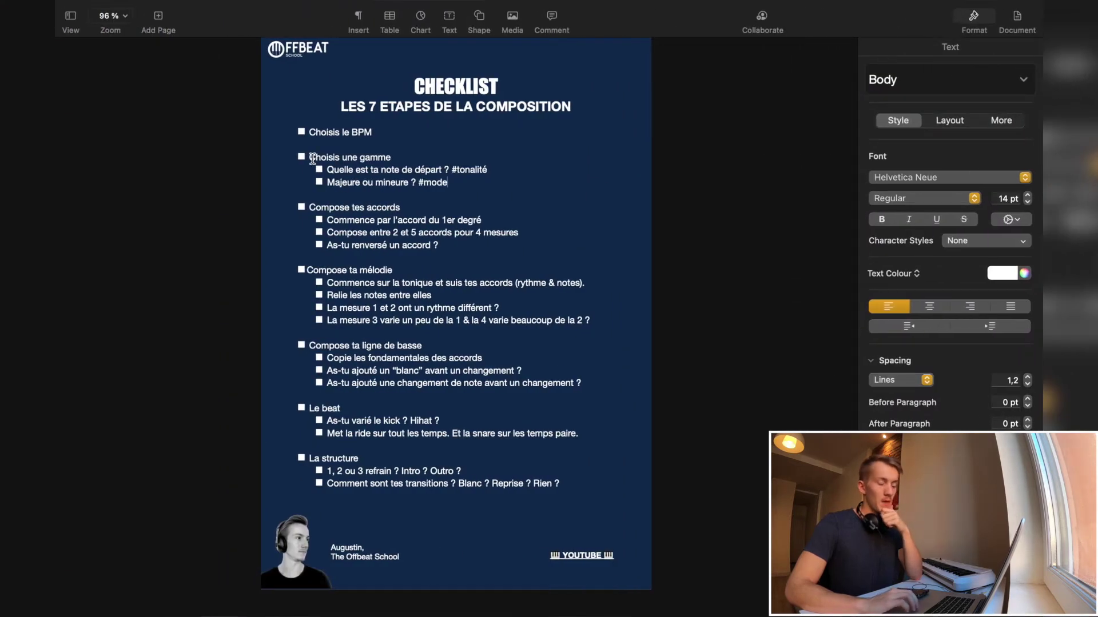
left_click_drag(313, 159, 465, 182)
key("ctrl+Right")
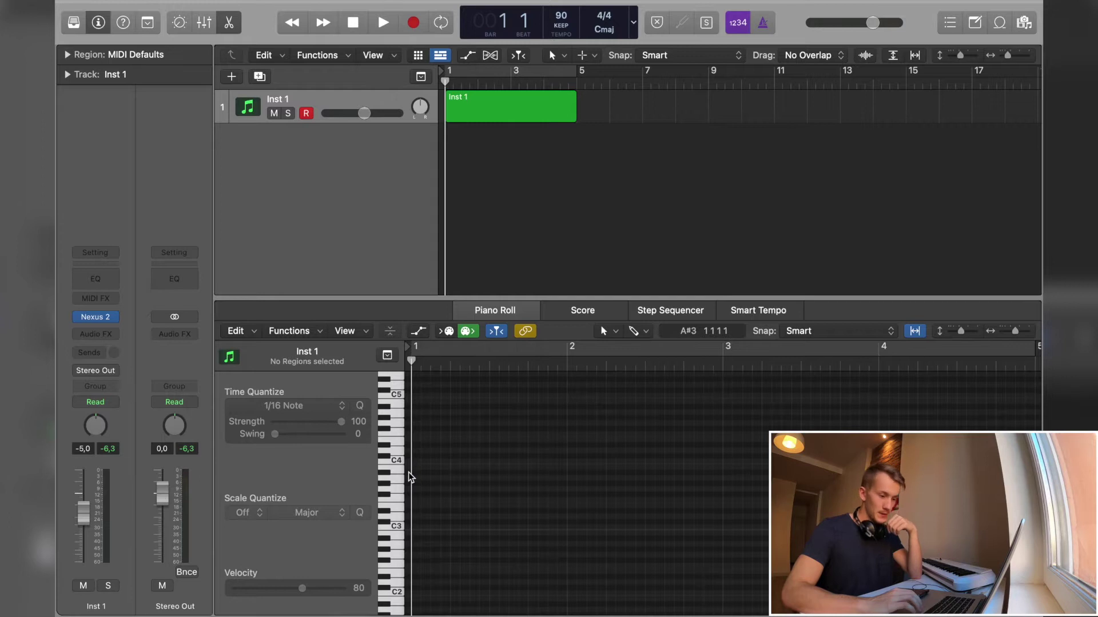
Audition the C3 and A3 keys on the piano roll keyboard to find a starting note.
left_click(395, 525)
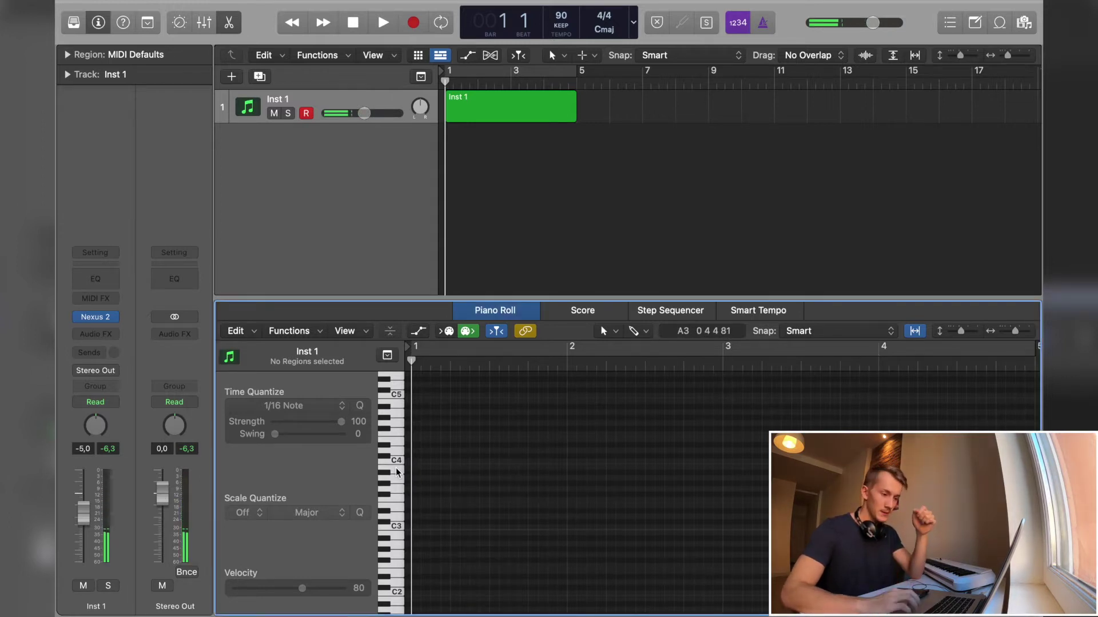
left_click(400, 482)
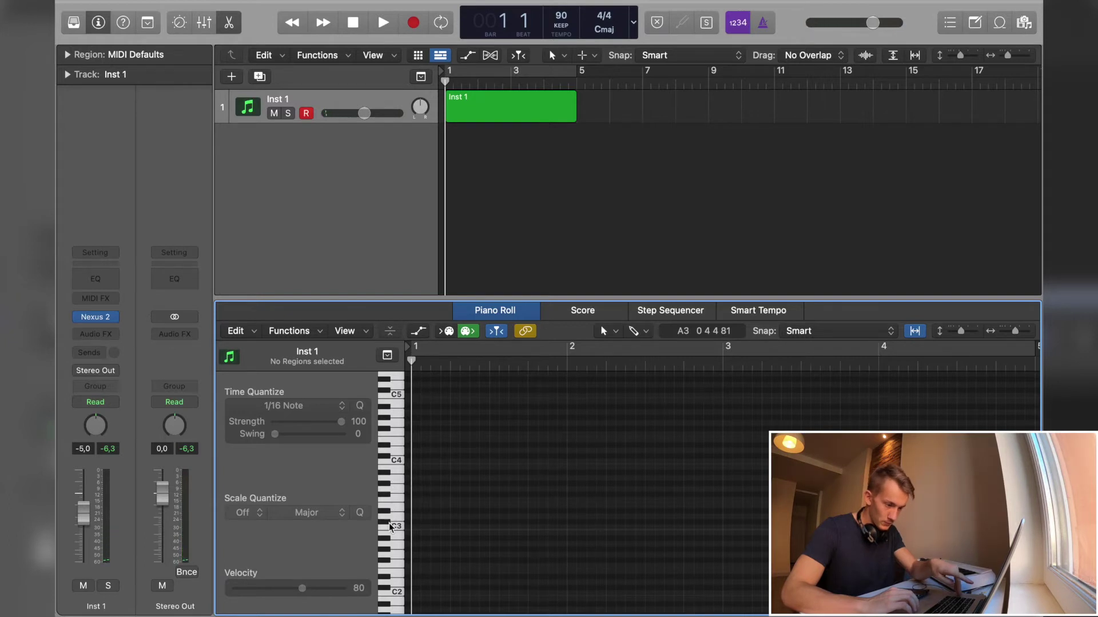
left_click(398, 479)
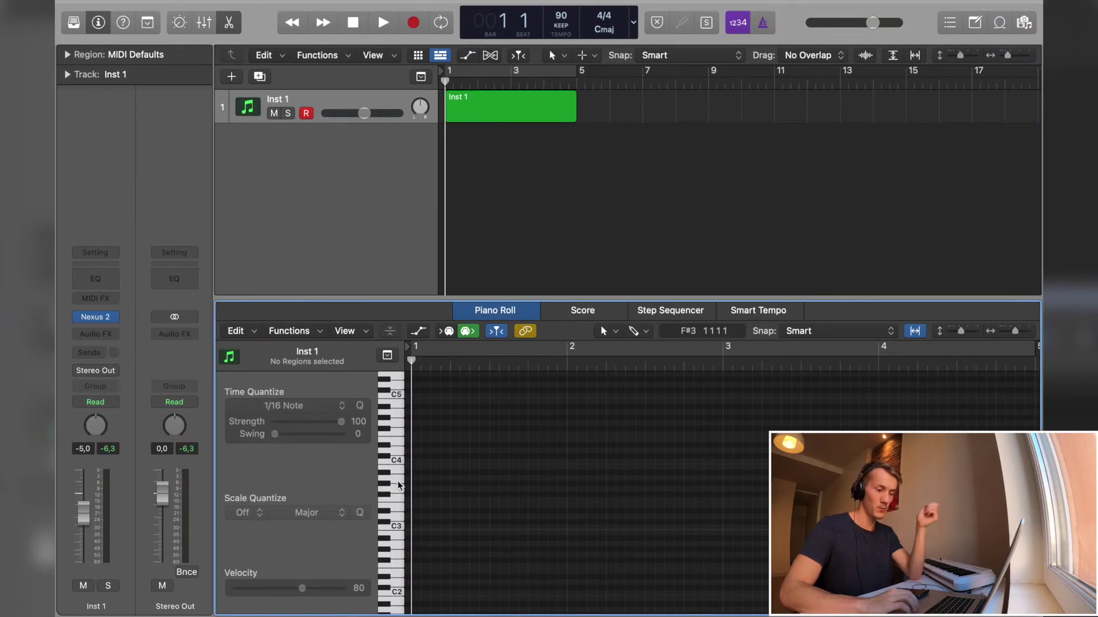
Enter a one-beat A3 note at the start of bar 1, add C4 and E4 above it, and play the A minor chord.
key("shift+r")
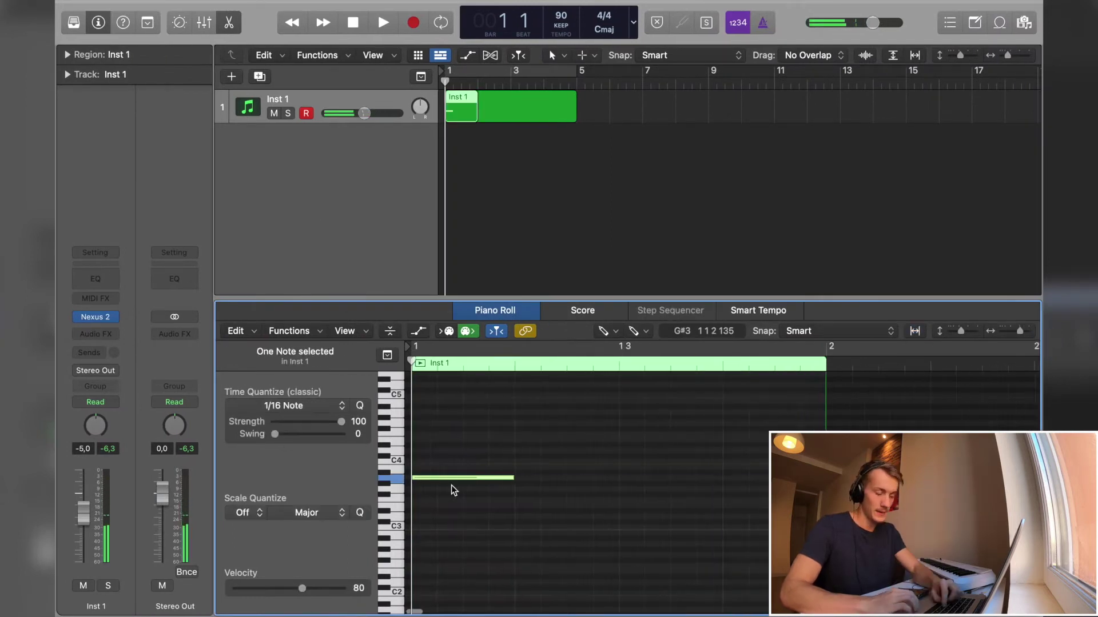
key("space")
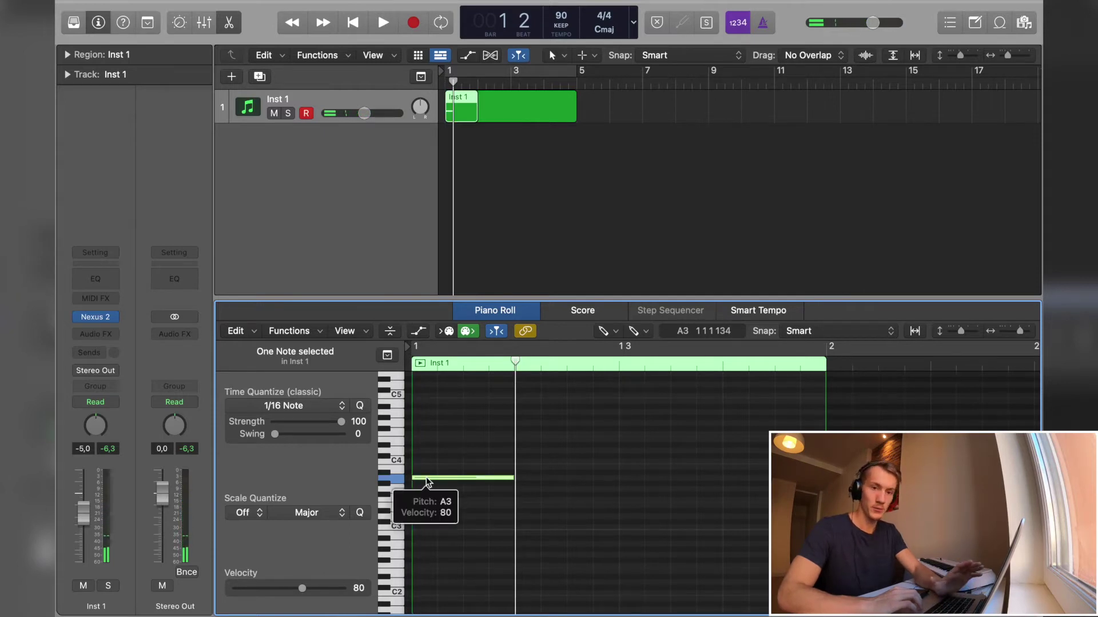
left_click_drag(427, 482, 426, 465)
left_click(451, 392)
left_click_drag(451, 393, 391, 479)
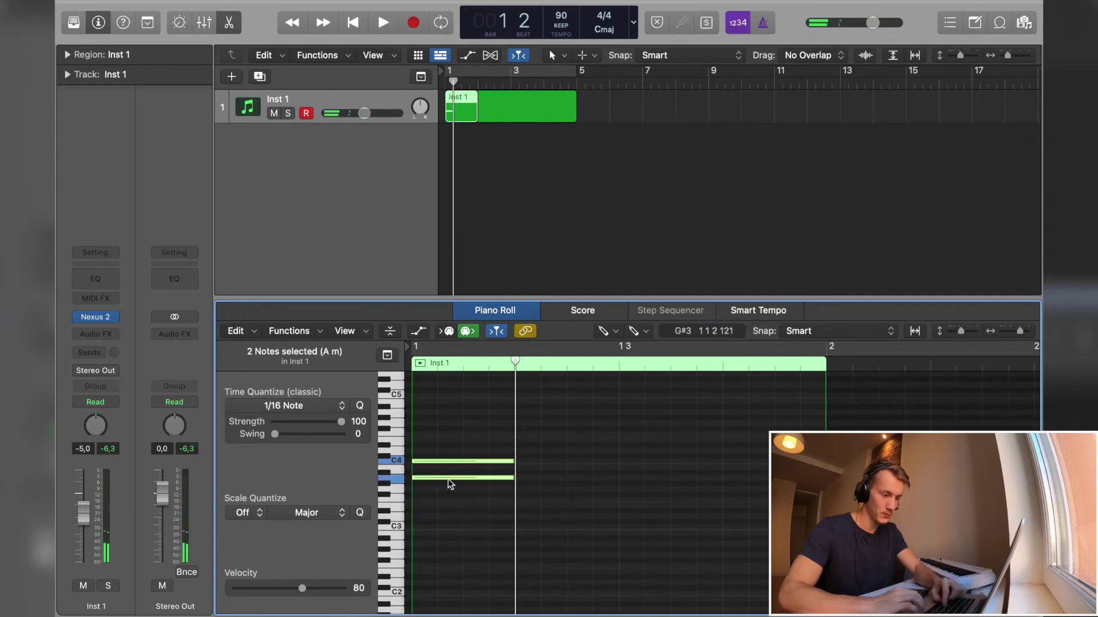
left_click(444, 461)
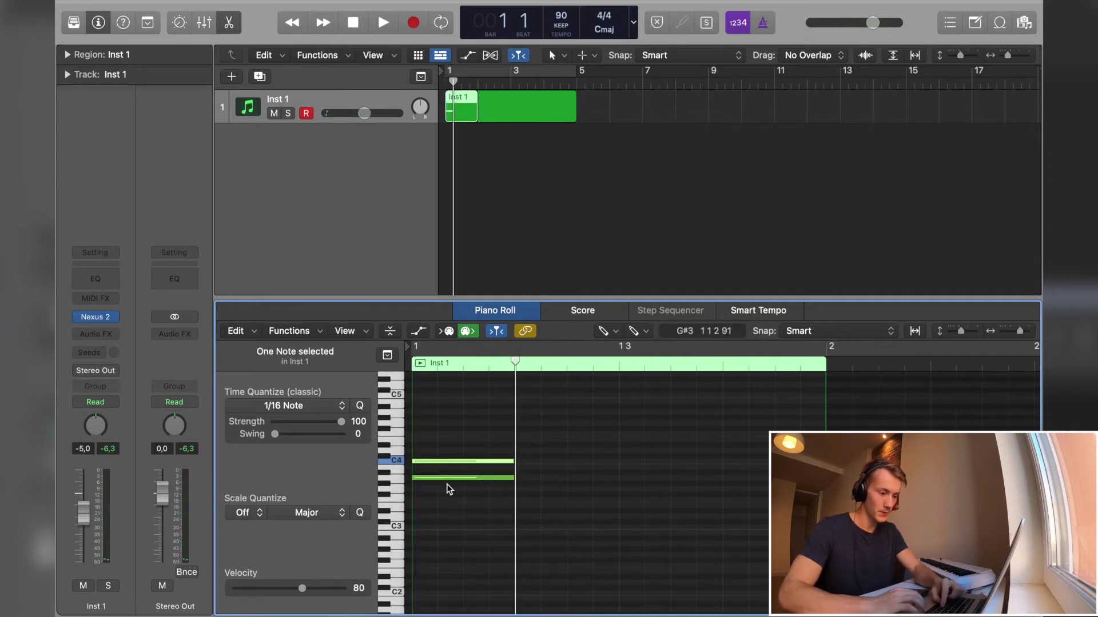
left_click_drag(441, 462, 442, 445)
key("super+a")
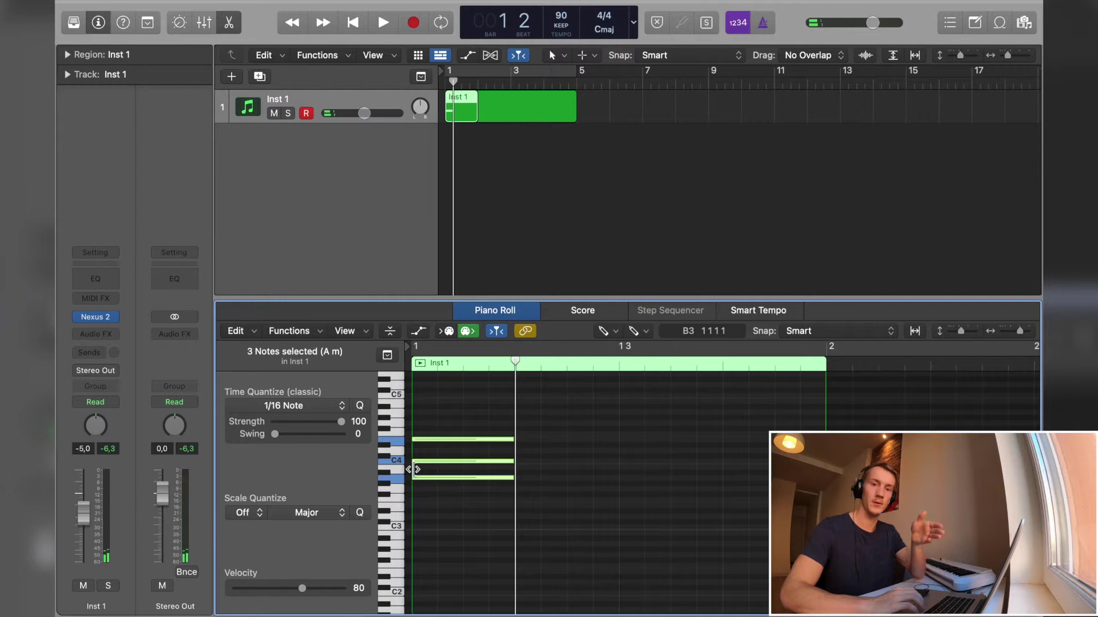
key("space")
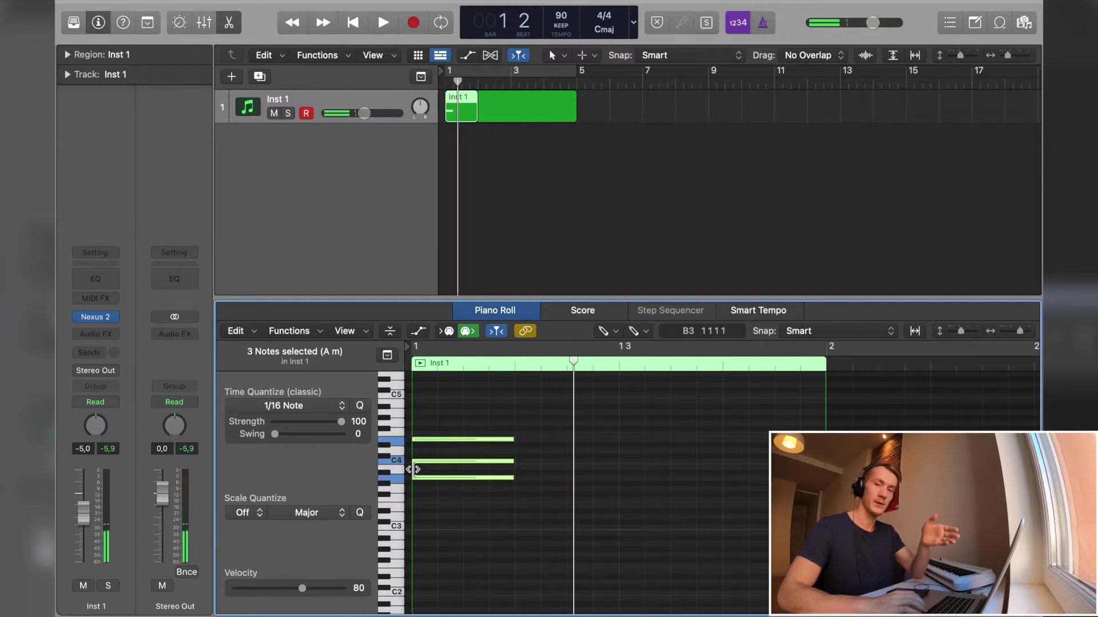
Load the PN Ballad Grand Piano preset from the piano favorites in the track's Nexus 2 instrument and close its window.
left_click(98, 318)
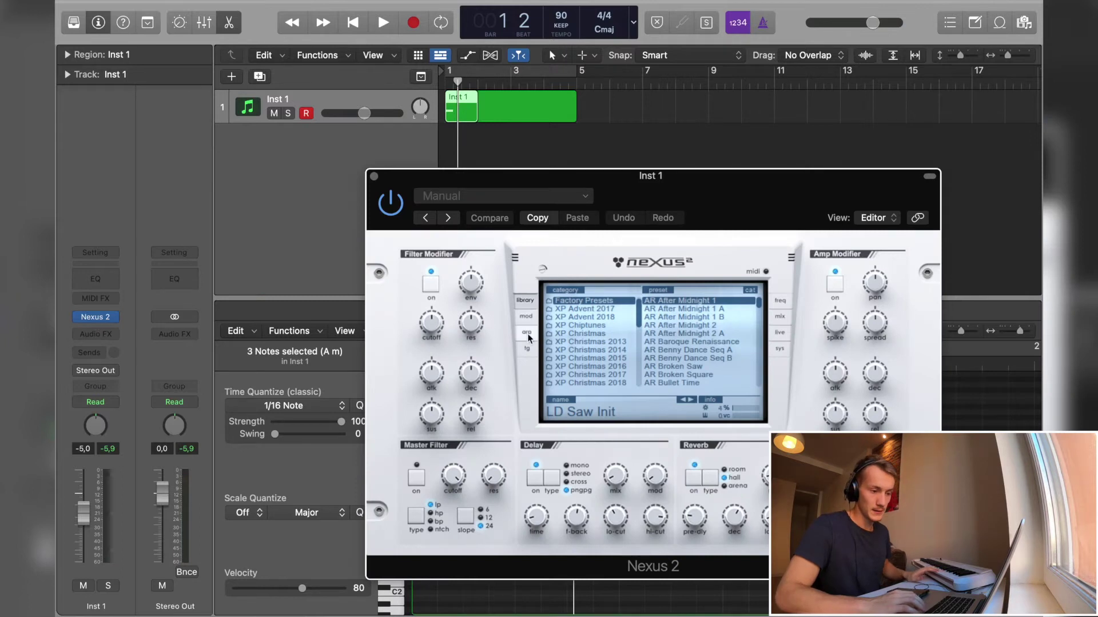
scroll(594, 344, "down", 10)
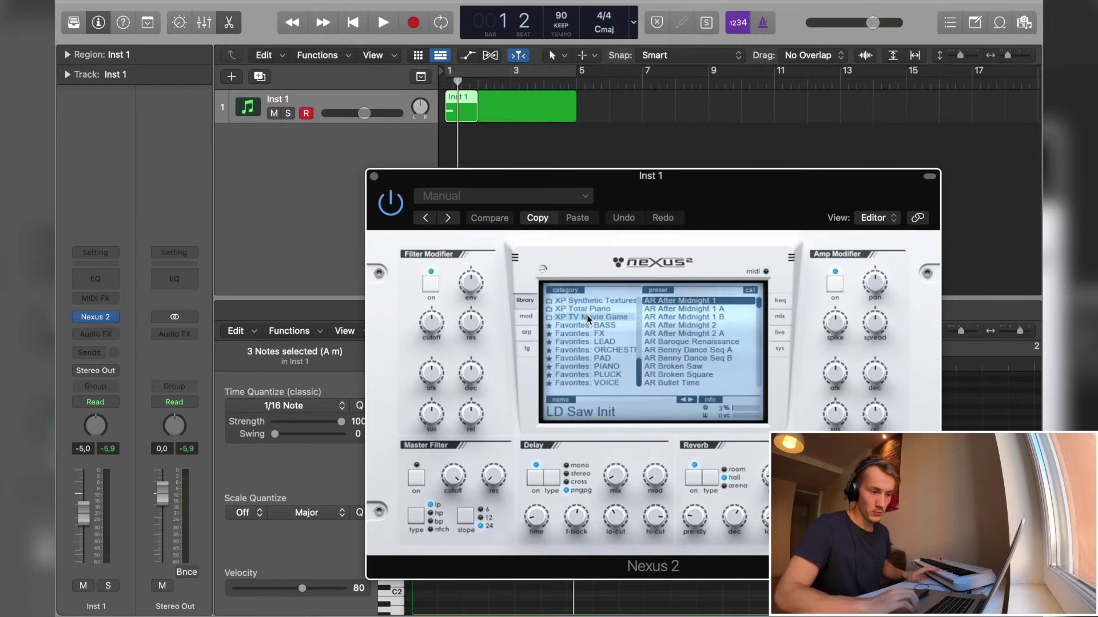
left_click(612, 369)
left_click(683, 309)
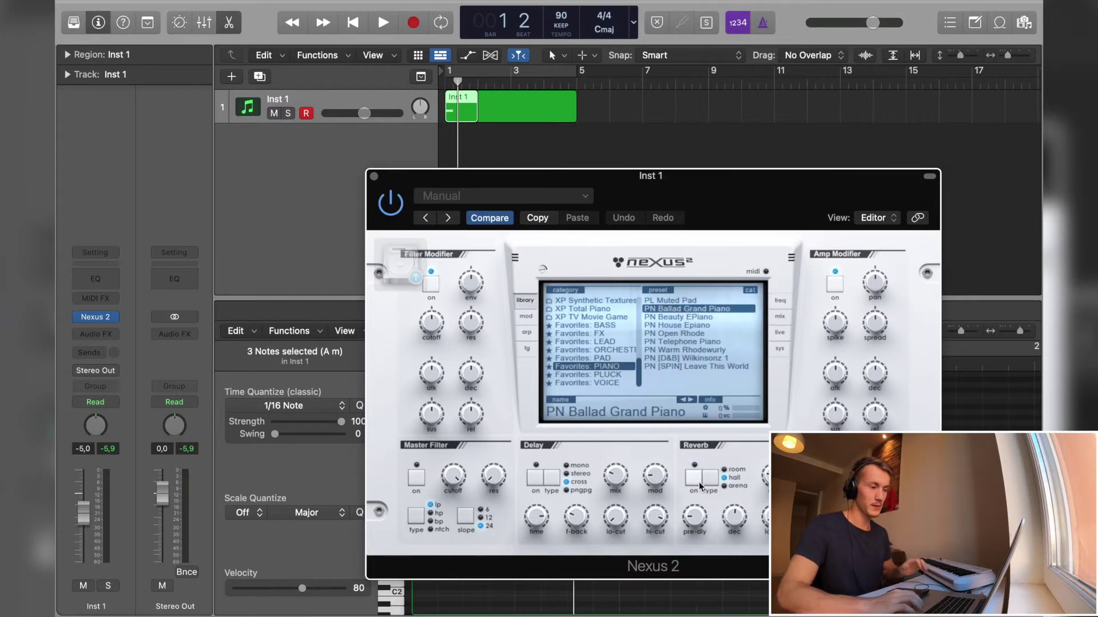
left_click(374, 176)
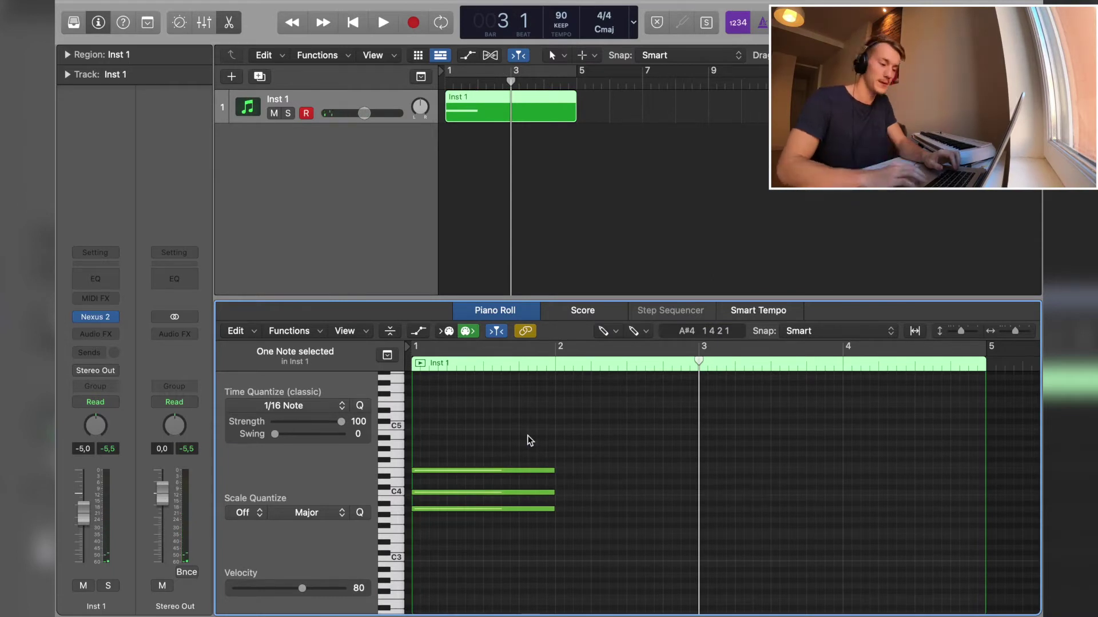
Remove C4 and E4 from bar 1 and add one-bar copies of the A3 note at F3, E3 and G3 in bars 2, 3 and 4.
left_click_drag(520, 453, 521, 502)
key("Delete")
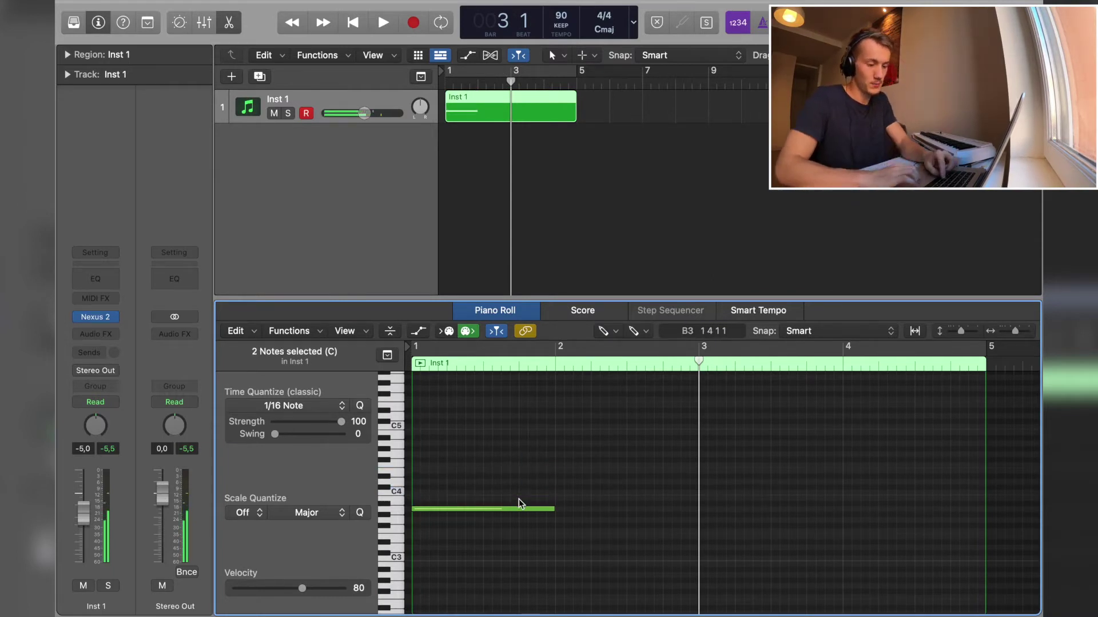
left_click(559, 372)
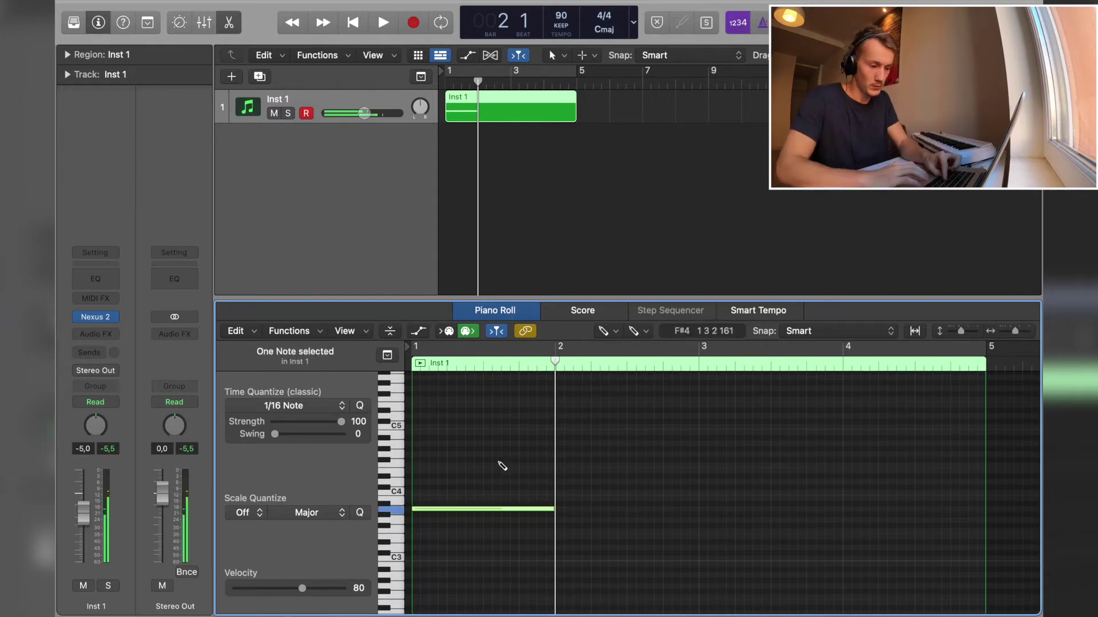
key("h")
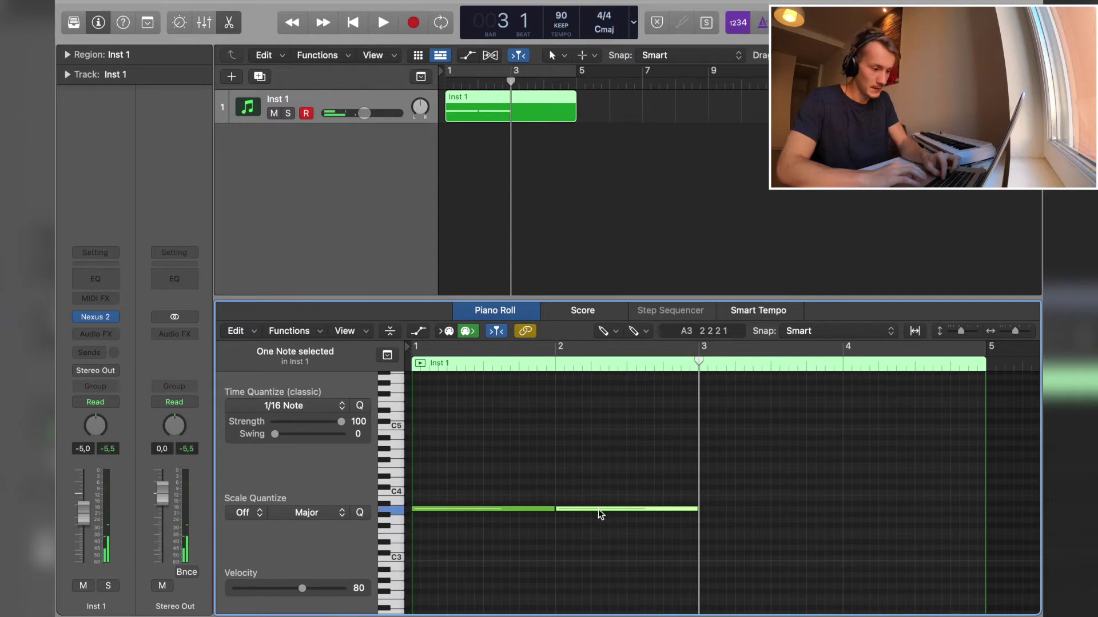
left_click_drag(599, 515, 599, 533)
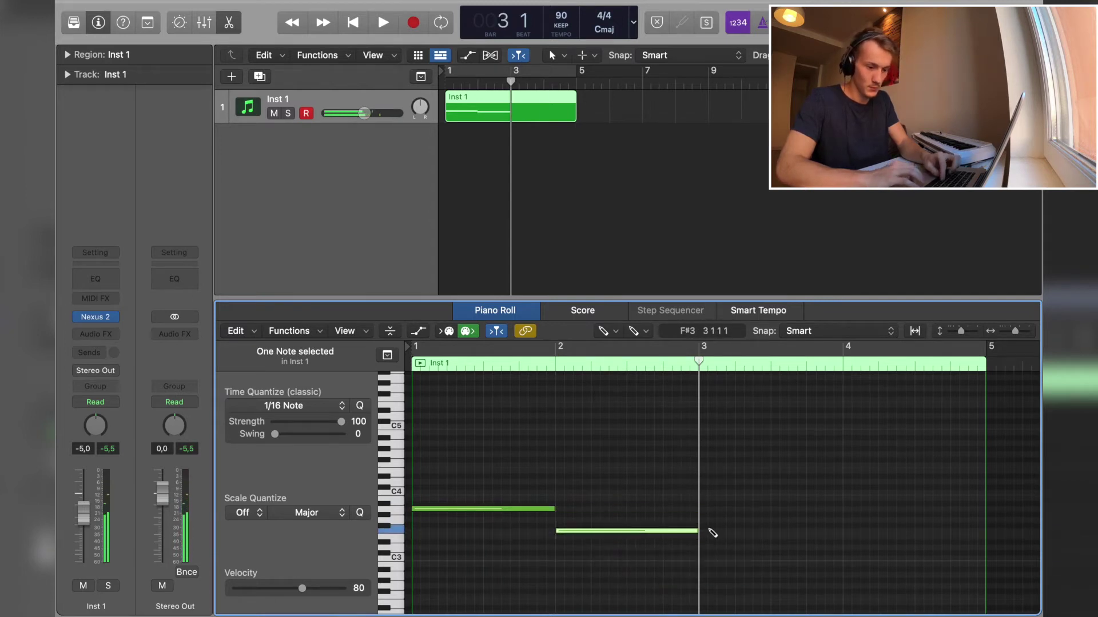
key("h")
left_click_drag(727, 519, 727, 544)
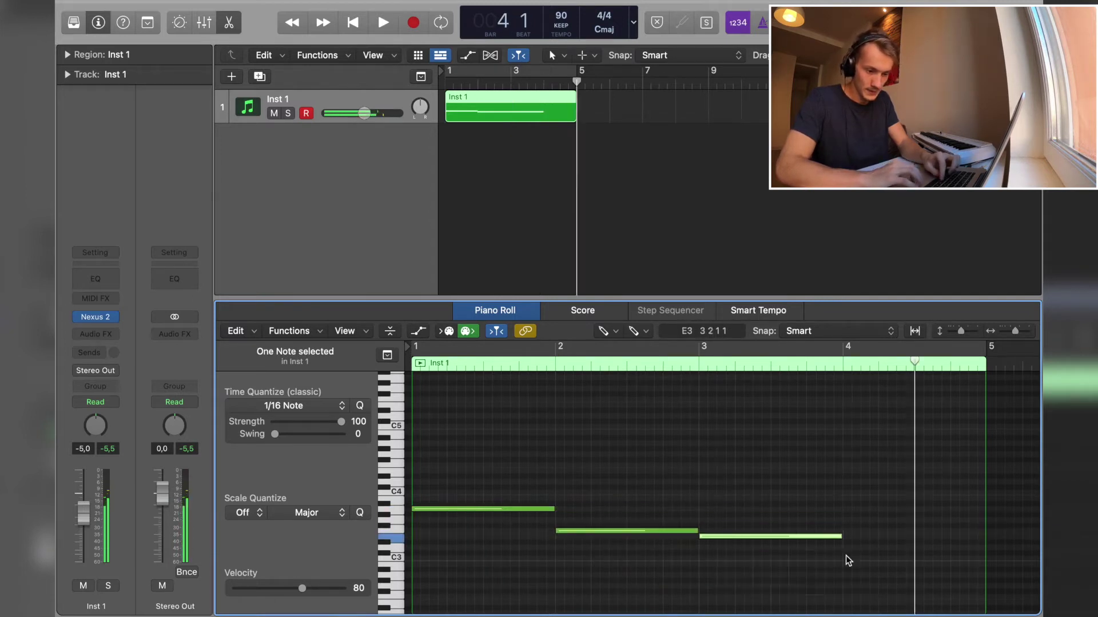
key("h")
left_click_drag(833, 510, 834, 523)
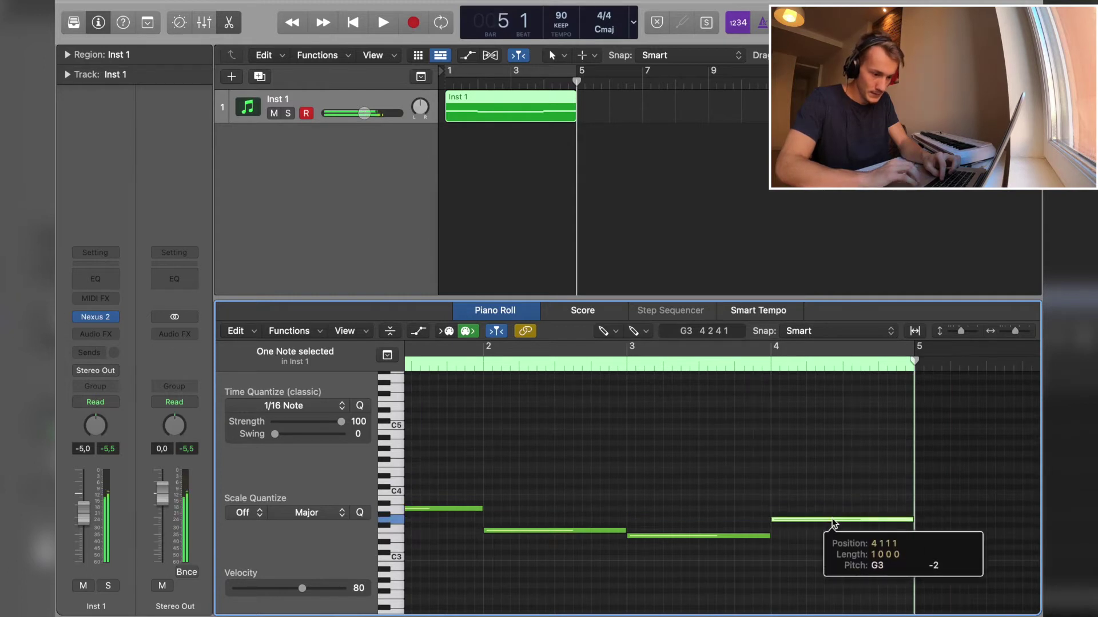
Play the four-bar root note line from the beginning to check how it sounds.
left_click_drag(829, 588, 437, 452)
key("Return")
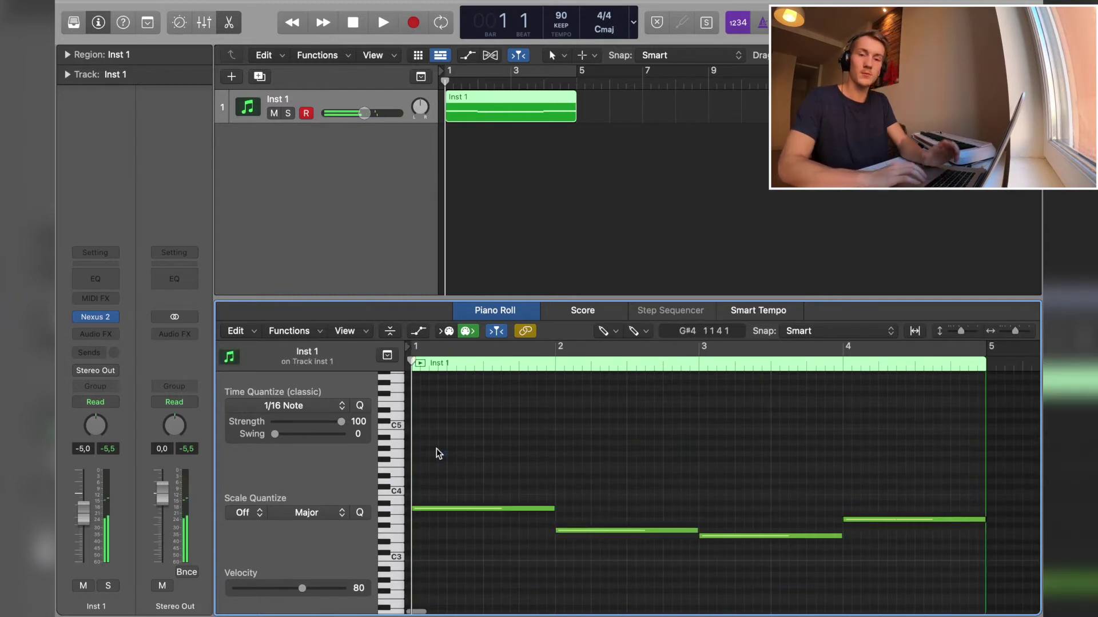
key("space")
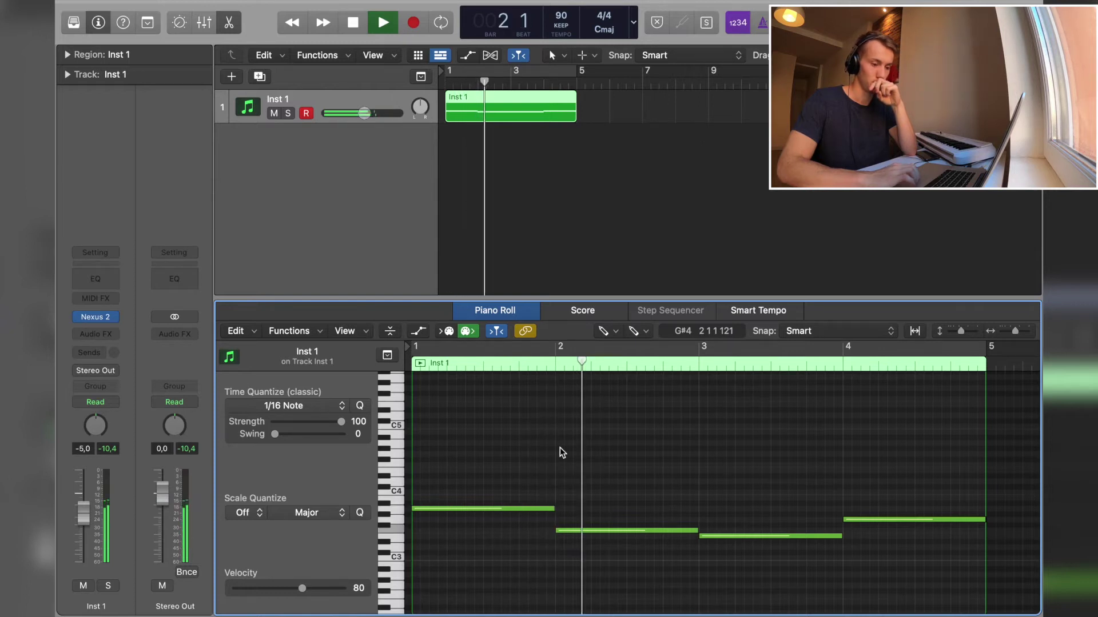
key("super+Left")
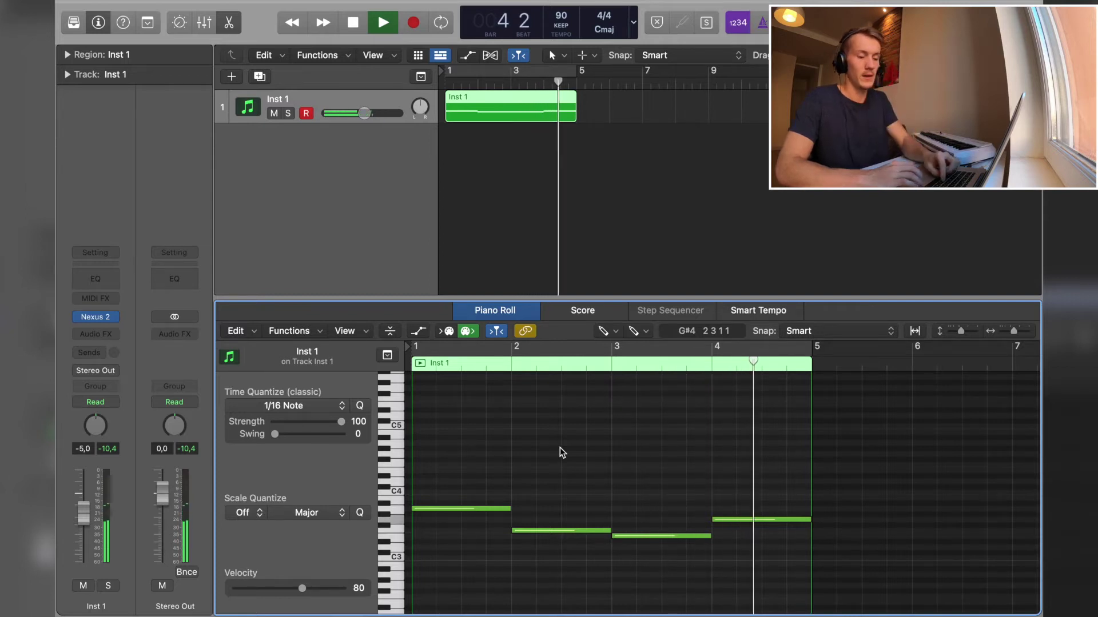
key("space")
Set the velocity of all four root notes to 30.
key("super+Right")
left_click_drag(463, 590, 856, 441)
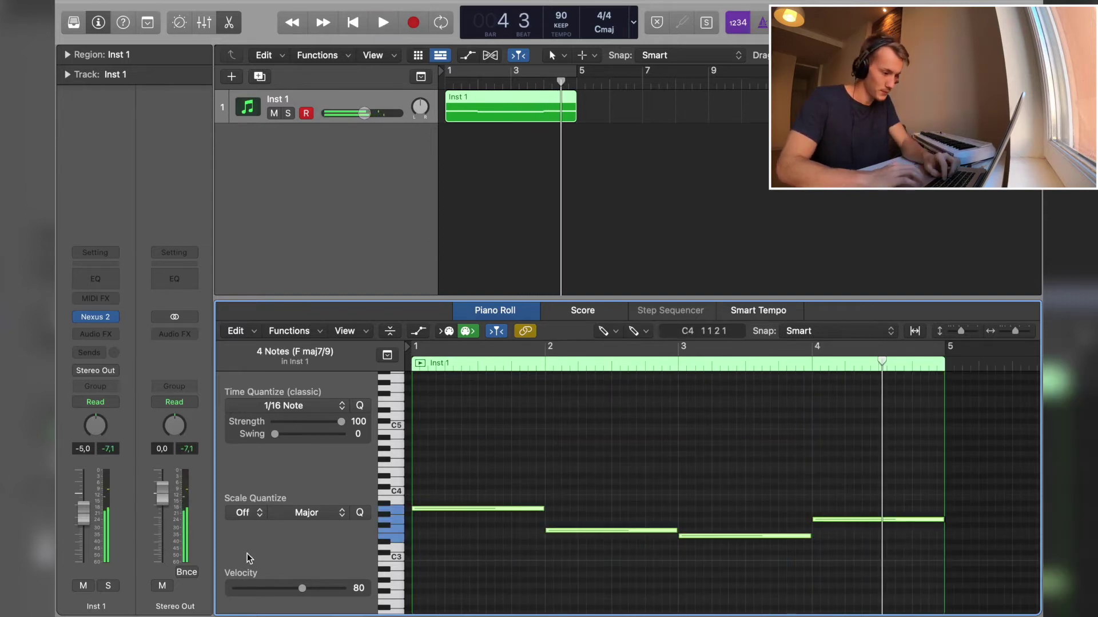
left_click(264, 590)
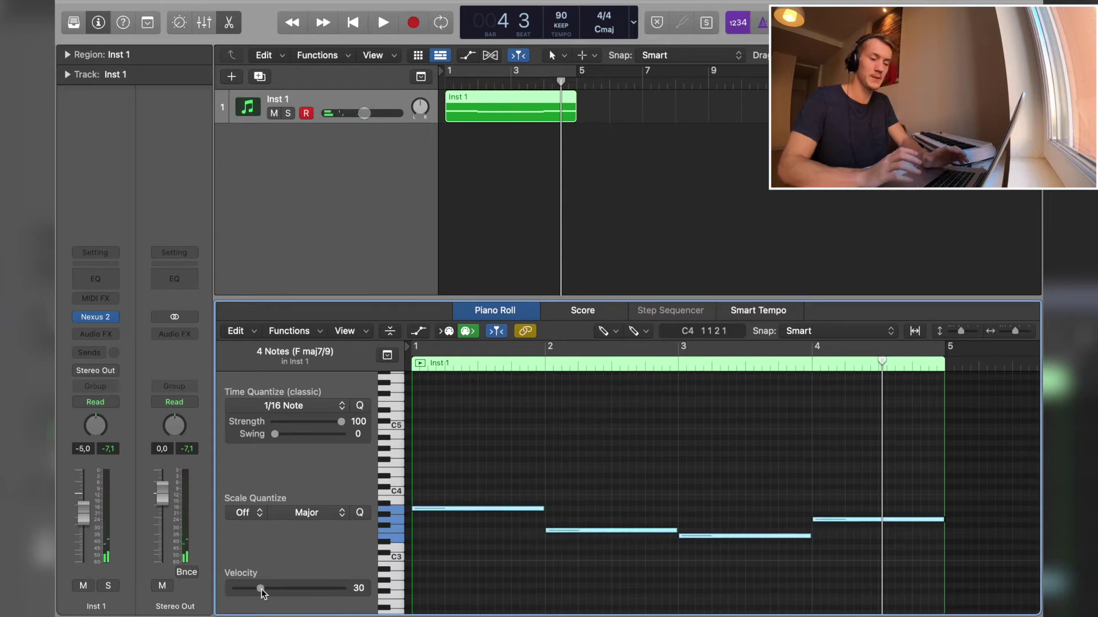
left_click(511, 555)
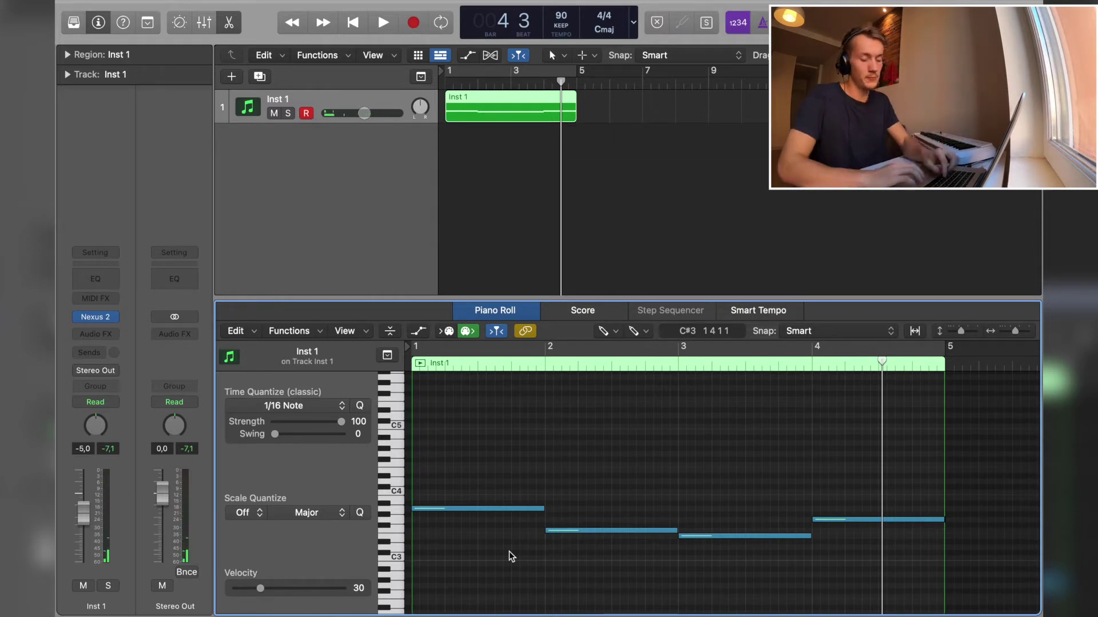
Copy all four root notes three semitones higher, keeping the originals in place as the lower voice.
left_click_drag(490, 574, 873, 450)
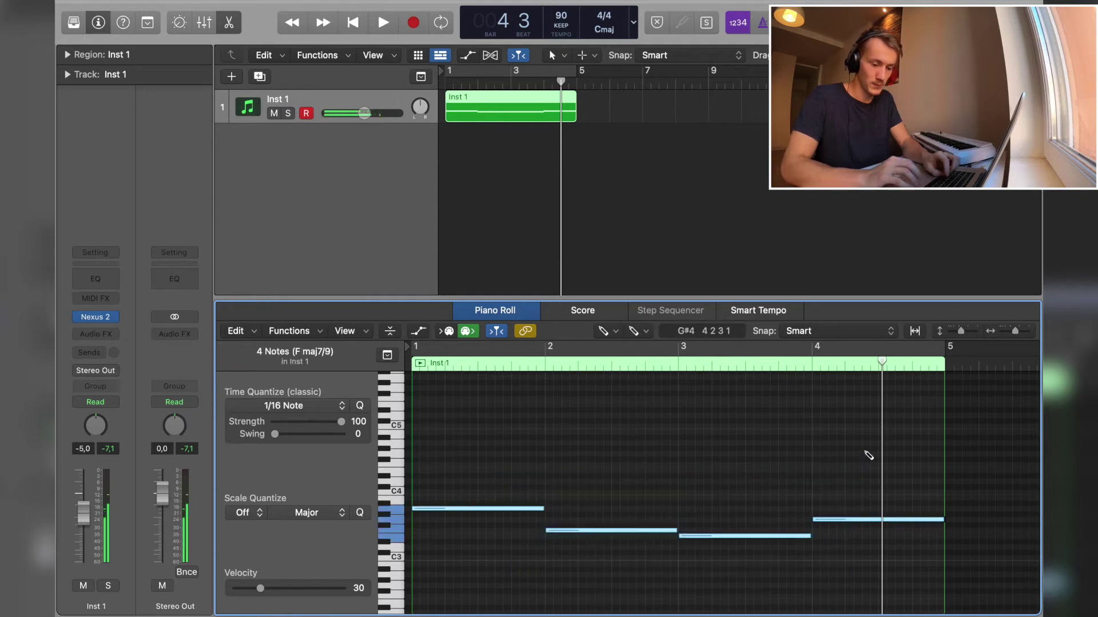
left_click(473, 562)
key("Return")
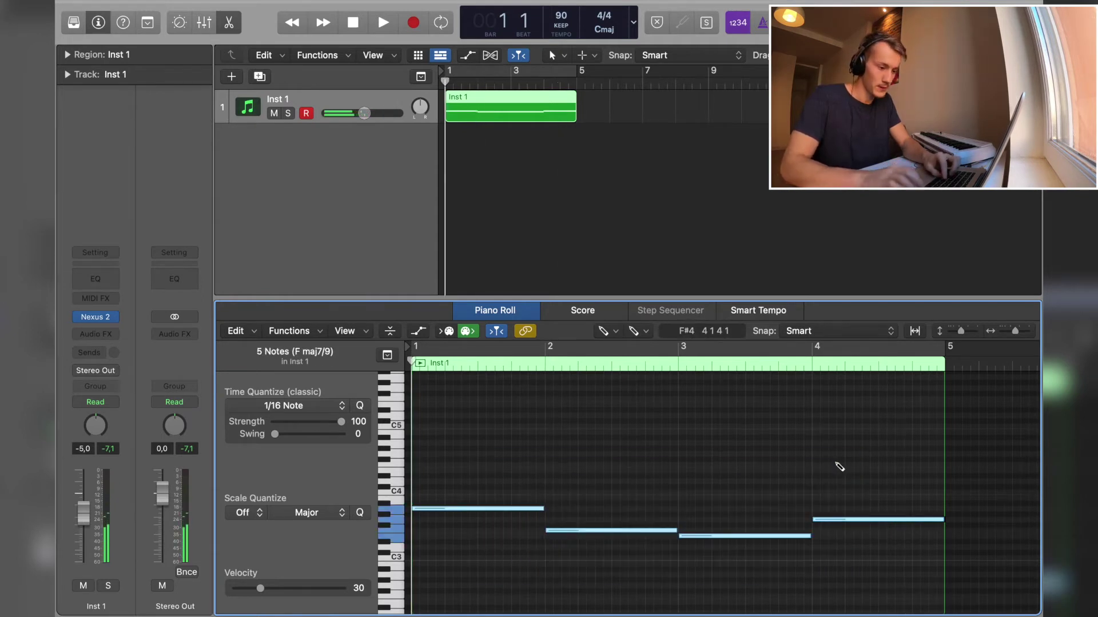
key("period")
key("period")
key("period")
key("period")
left_click_drag(503, 506, 502, 489)
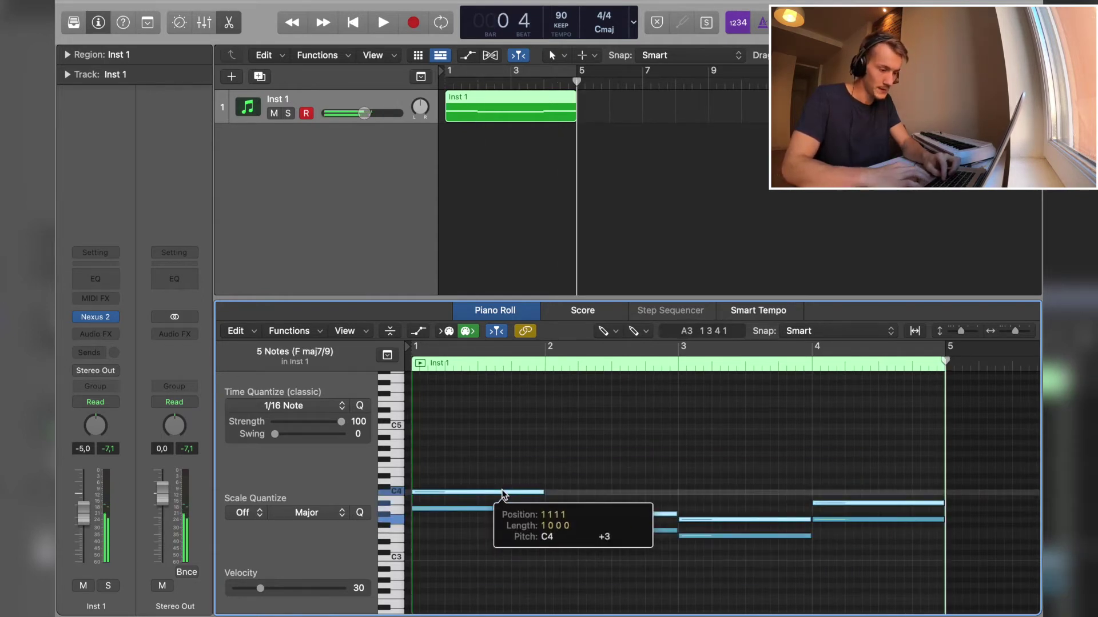
Raise the upper note of bar 2 to A3 and the upper note of bar 4 to B3 to fit the scale.
left_click(623, 496)
left_click_drag(606, 511, 607, 506)
left_click(700, 525)
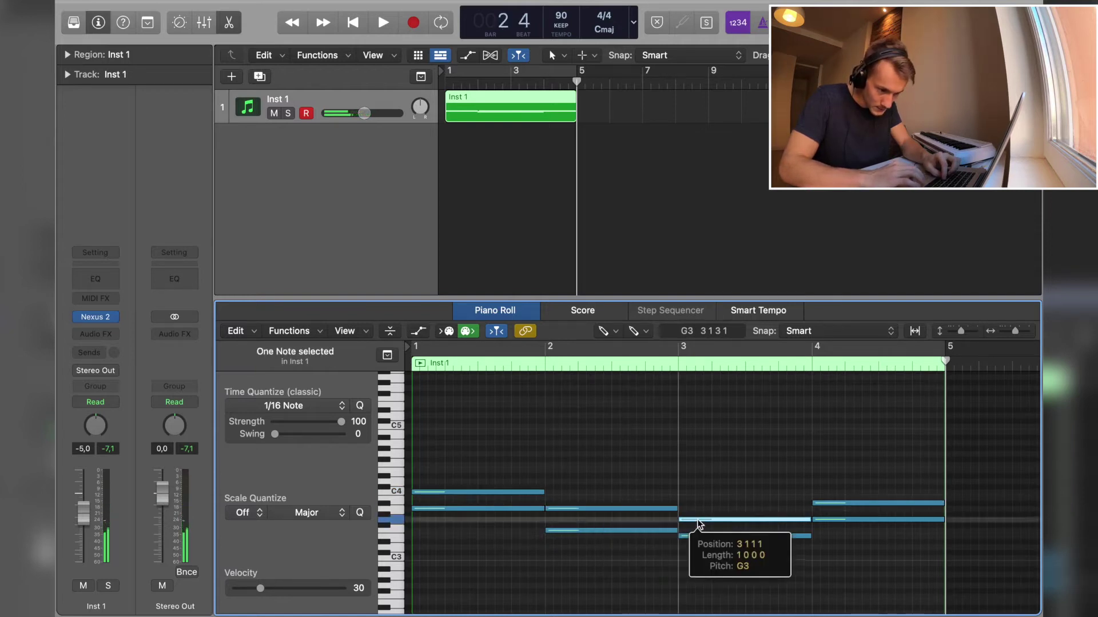
left_click_drag(834, 503, 833, 503)
left_click_drag(859, 586, 532, 443)
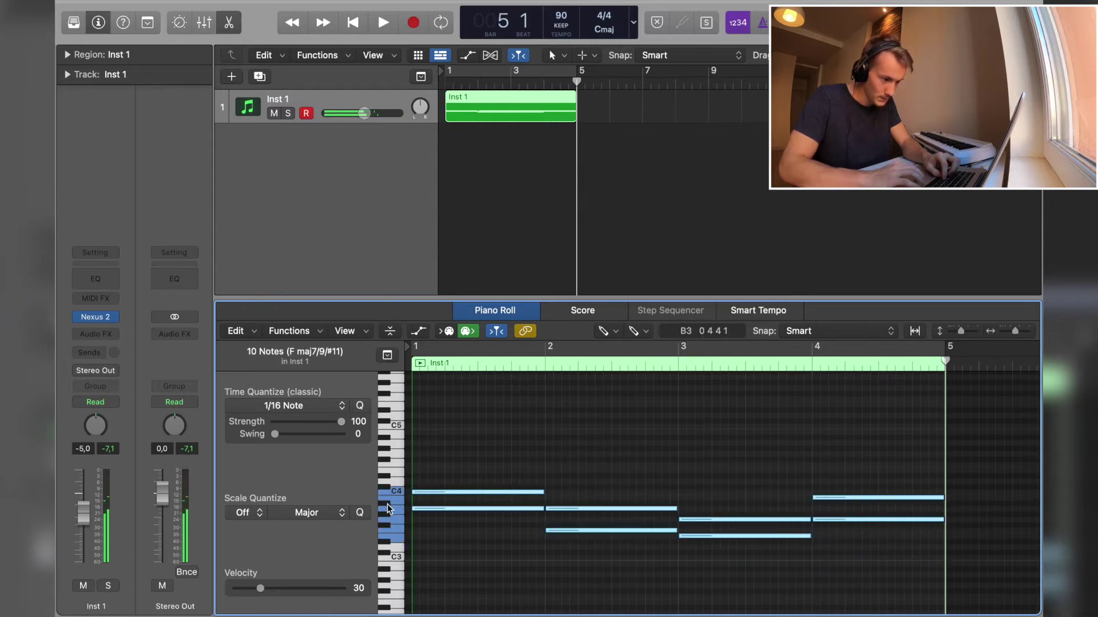
left_click(512, 480)
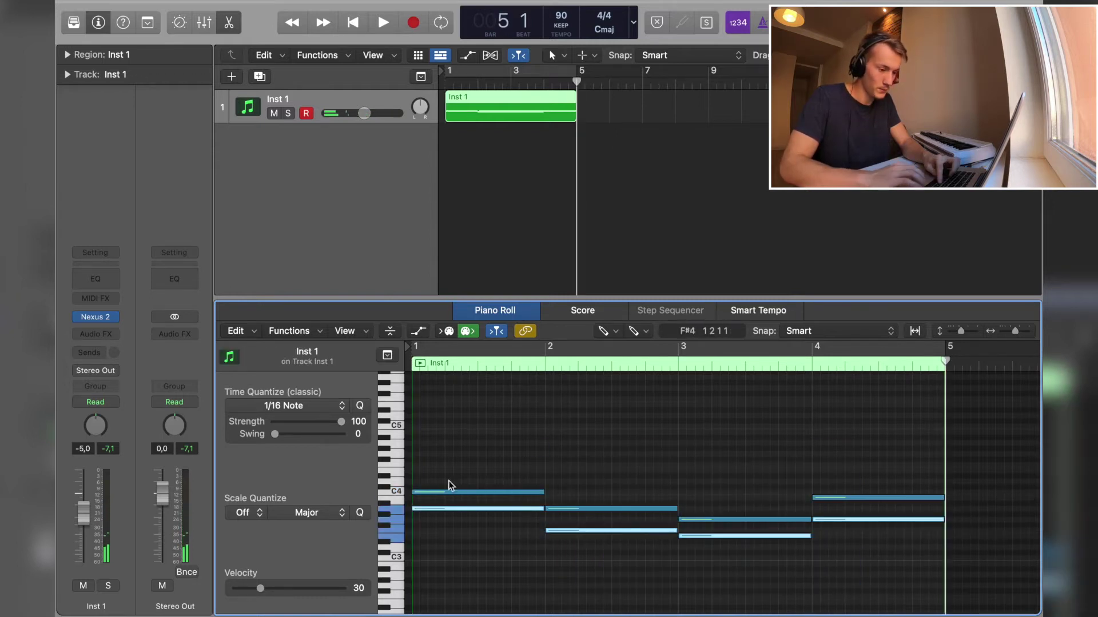
Copy the four root notes seven semitones higher to complete the triads, and play the progression from the beginning.
left_click_drag(445, 506, 448, 468)
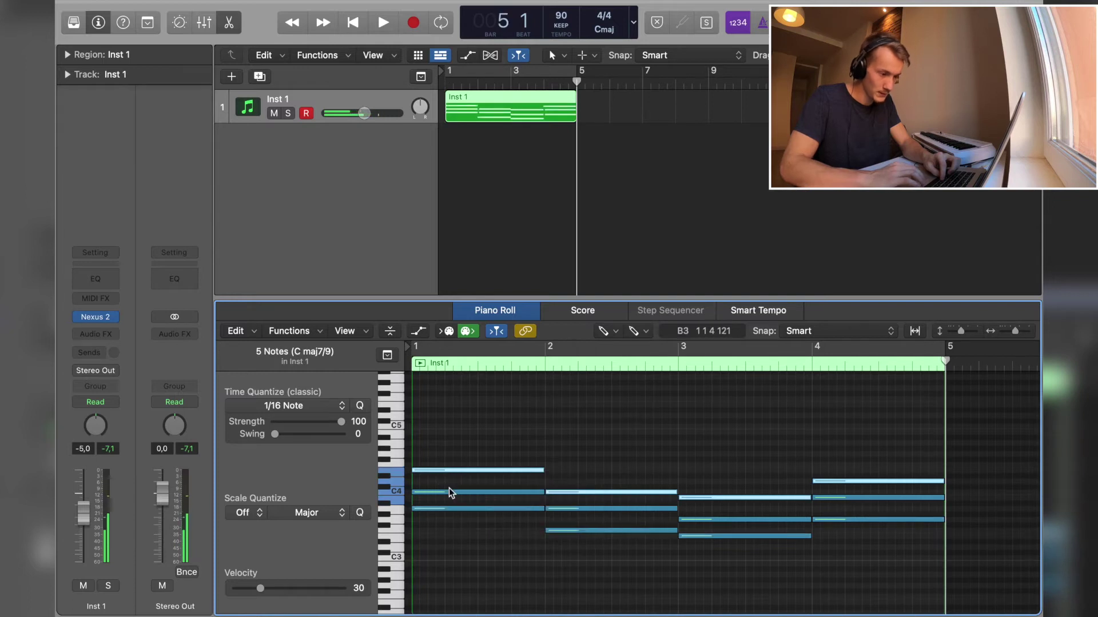
key("Return")
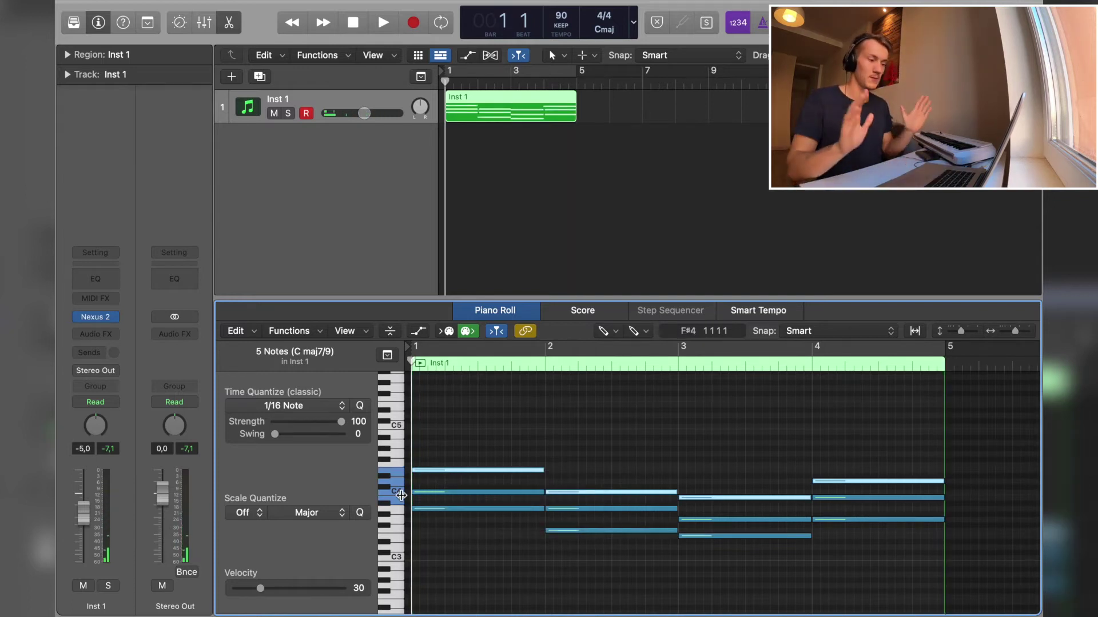
key("space")
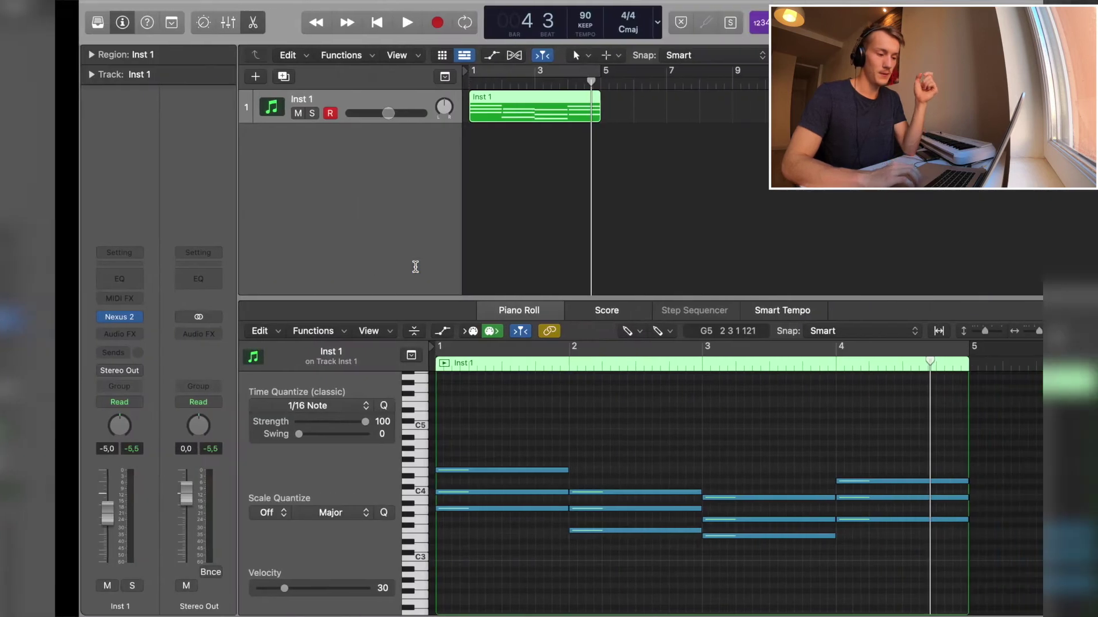
Copy the lowest note of each of the four chords one octave down as a bass line and raise the copies' velocity.
left_click_drag(469, 510, 558, 529)
left_click(595, 530, "shift")
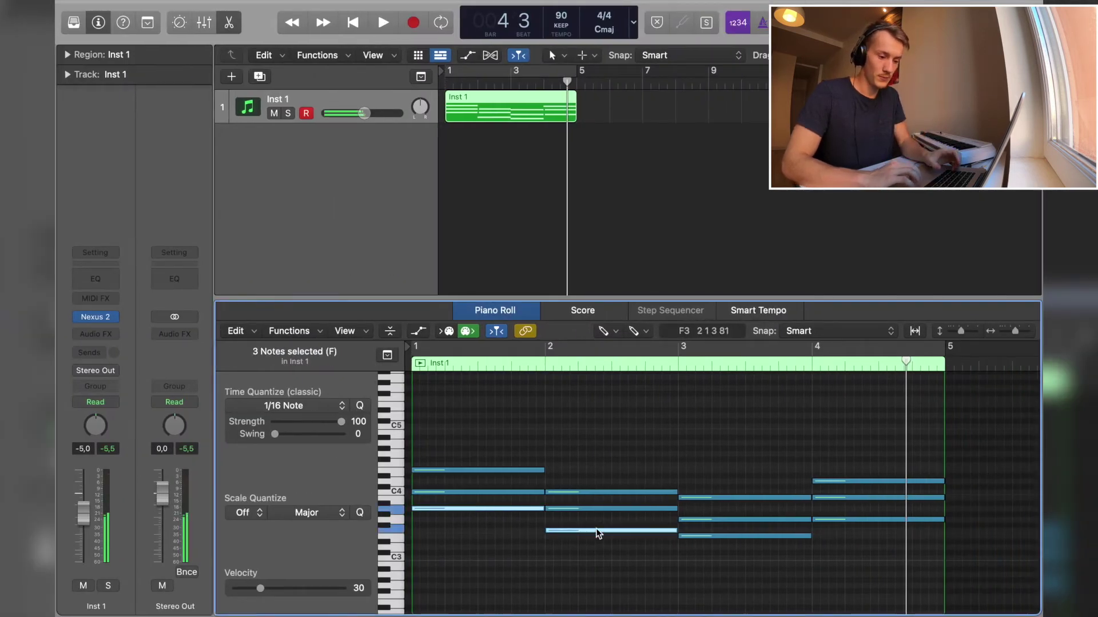
left_click(829, 519, "shift")
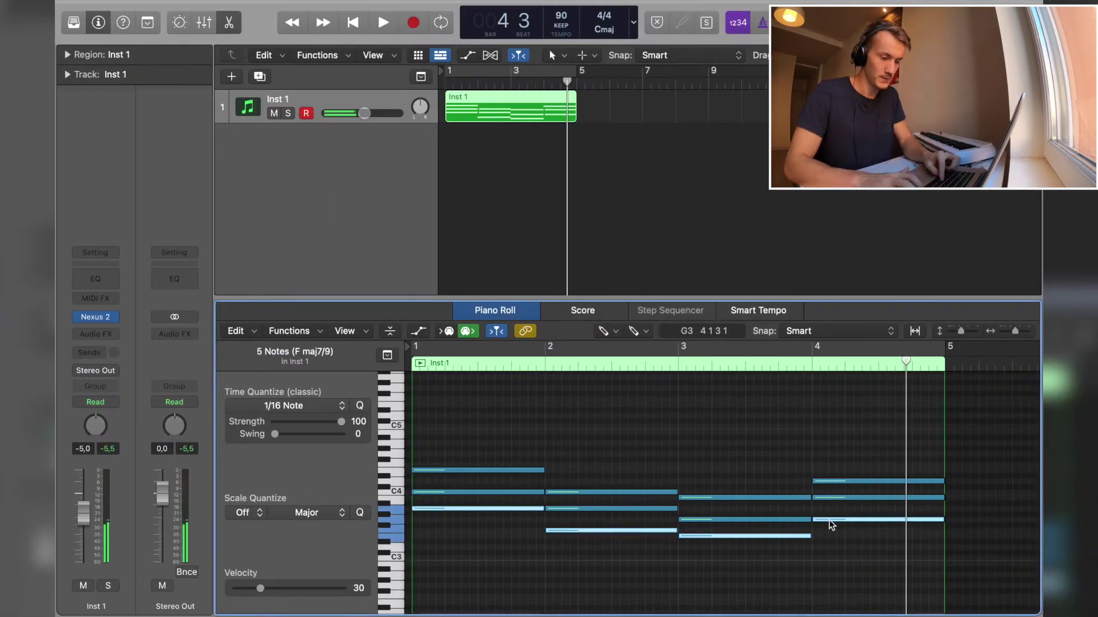
scroll(523, 511, "down", 1)
scroll(523, 511, "down", 3)
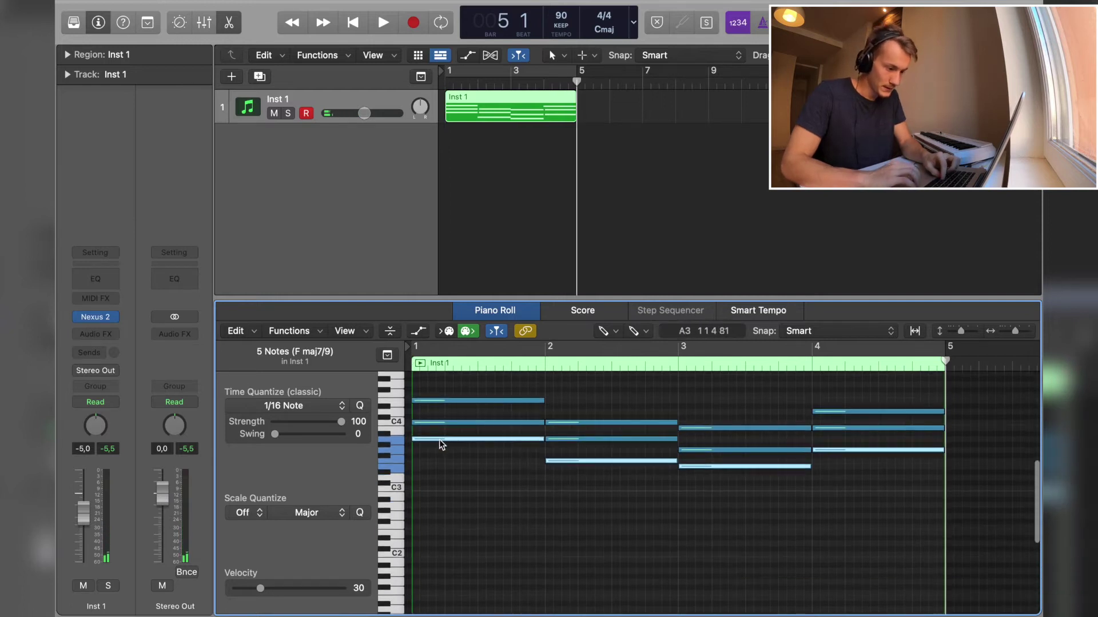
left_click_drag(439, 441, 440, 507)
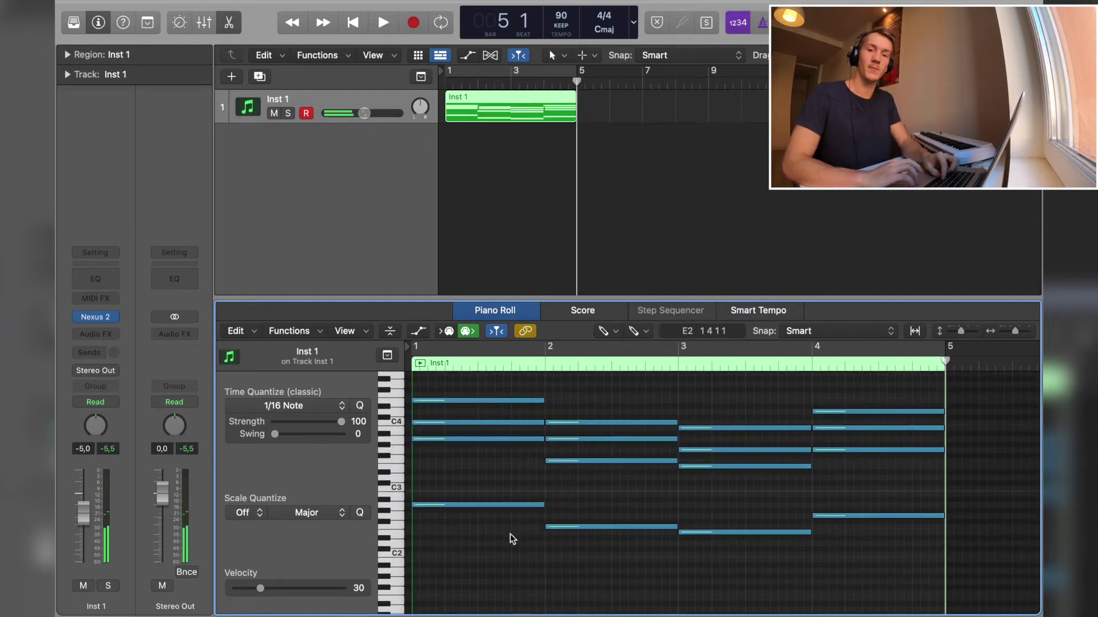
left_click_drag(260, 589, 270, 588)
left_click(570, 571)
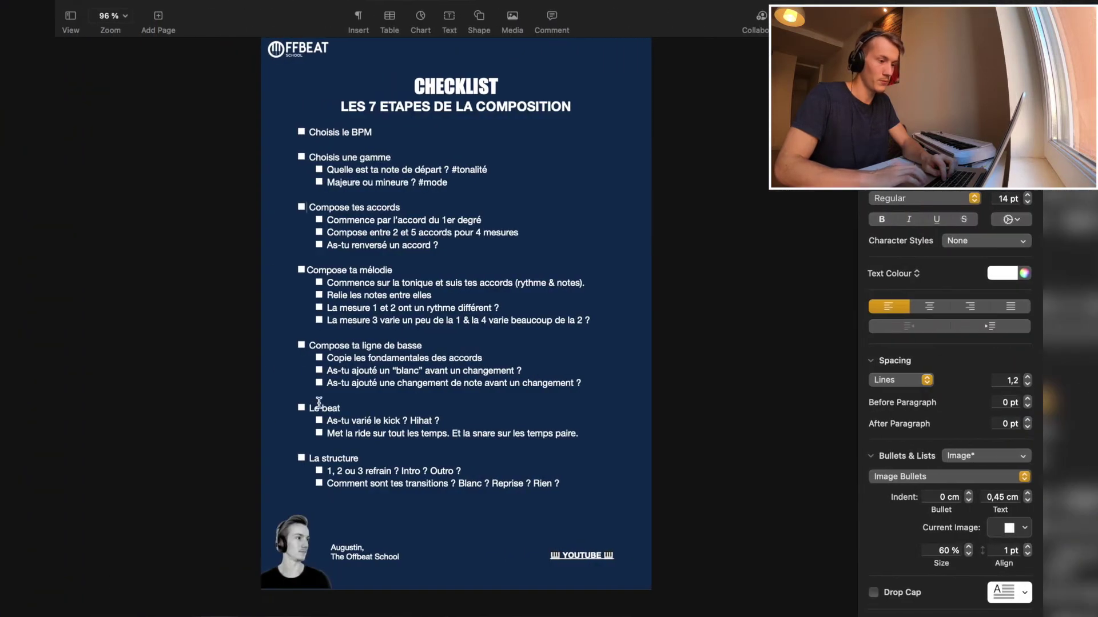
Switch to the Pages checklist and highlight the bass line section and the melody section to review their points.
left_click_drag(306, 347, 561, 394)
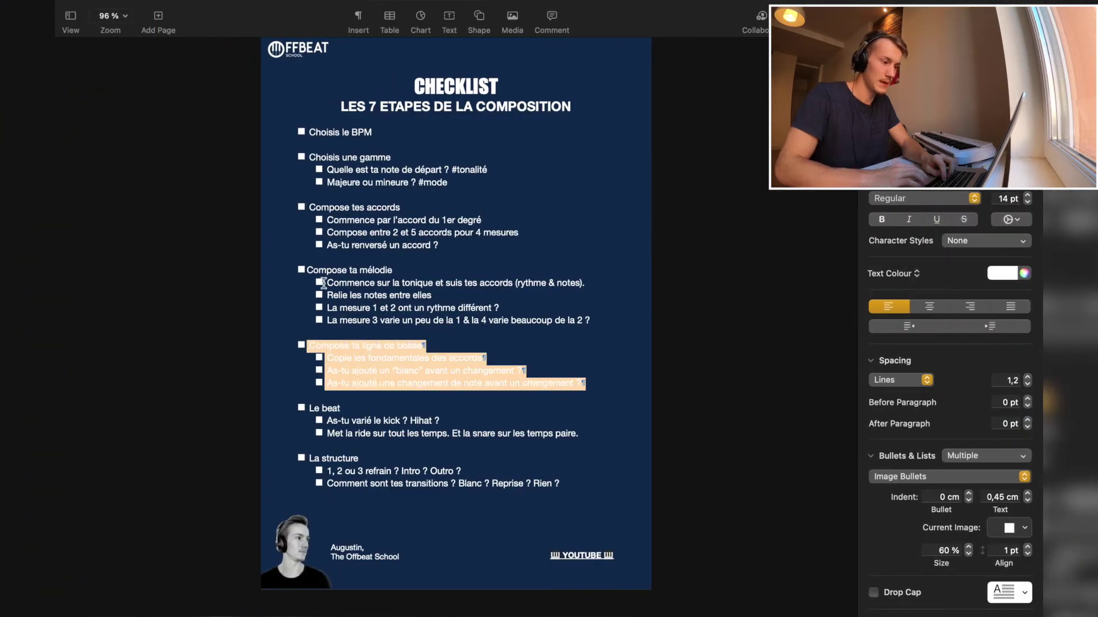
left_click_drag(307, 270, 605, 322)
left_click(530, 319)
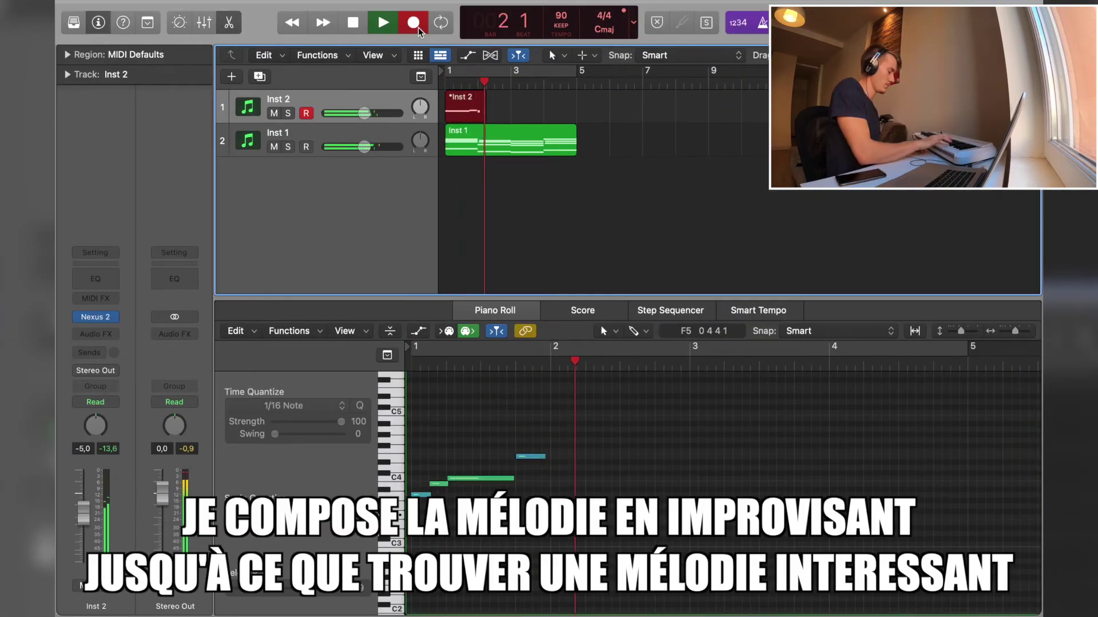
Record an improvised melody over the chords on the Inst 2 track.
left_click(417, 20)
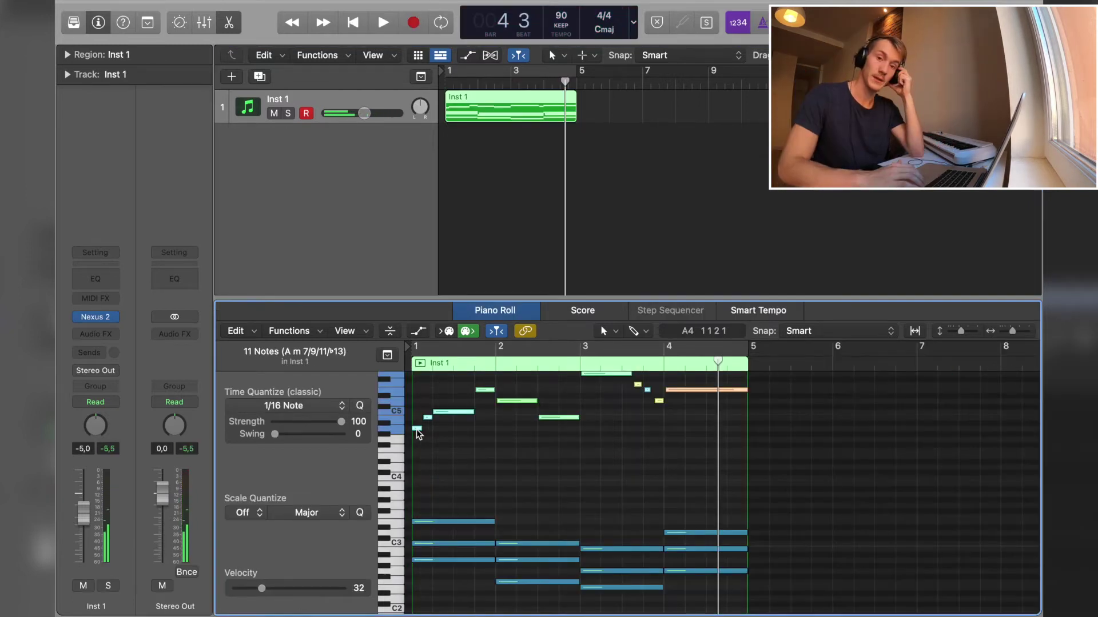
mouse_move(418, 434)
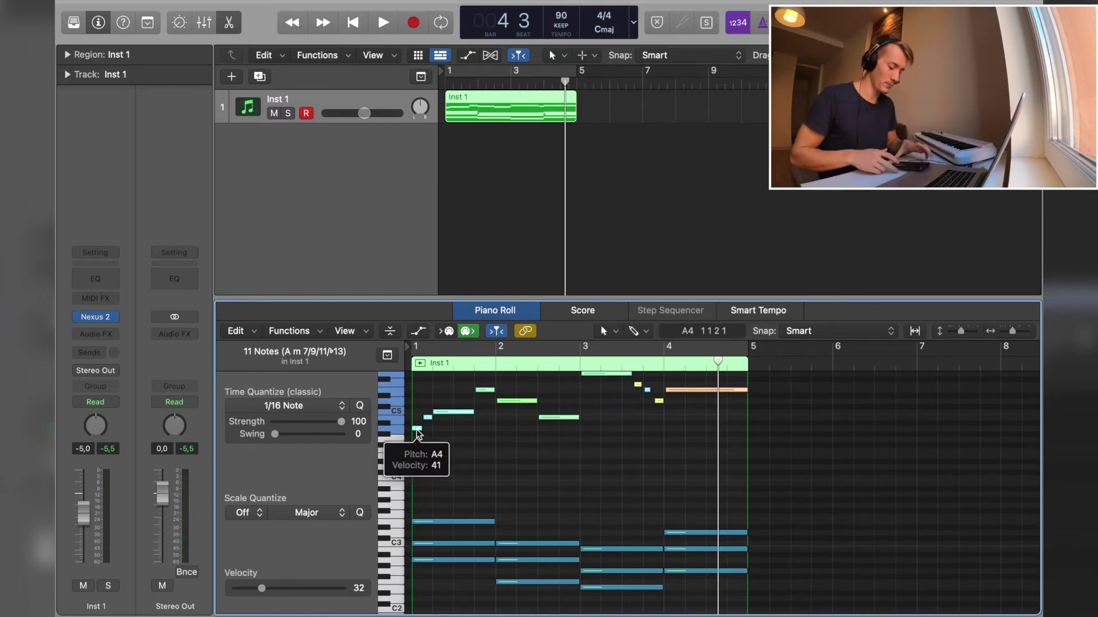
Stagger the bar 1 chord by starting C3 on the second eighth note and E3 on beat 2, keeping their ends in place.
left_click(437, 522)
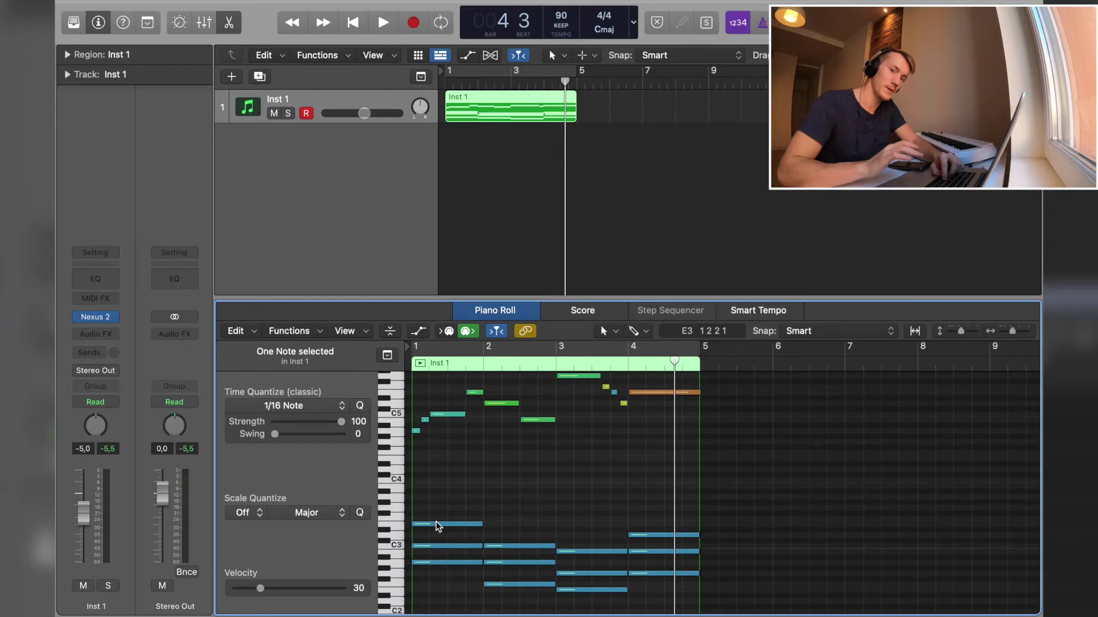
scroll(437, 525, "up", 5)
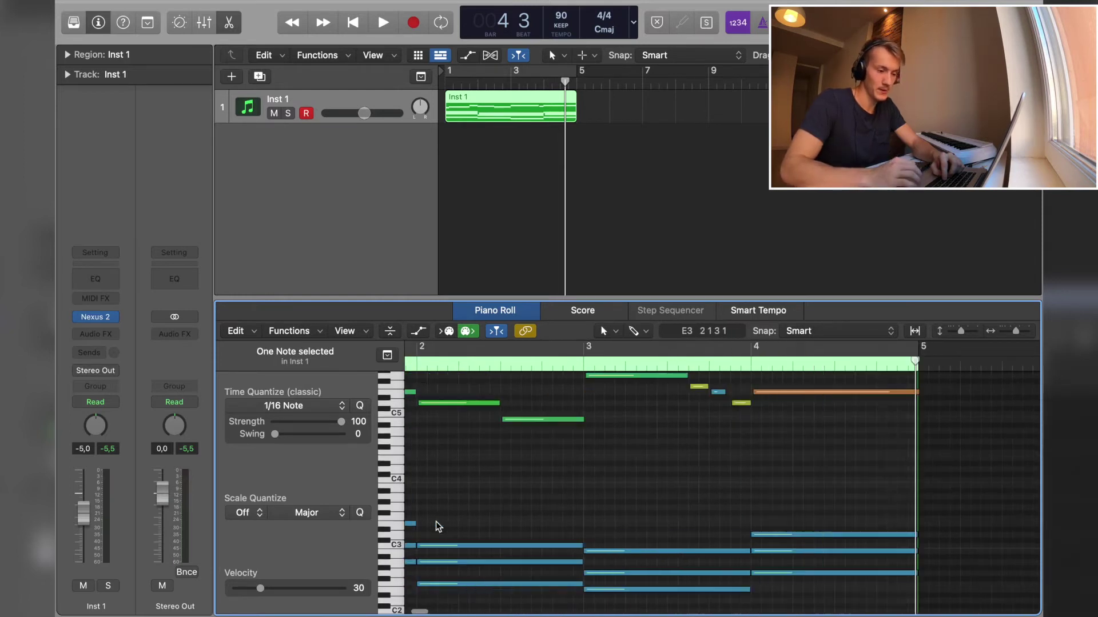
mouse_move(438, 525)
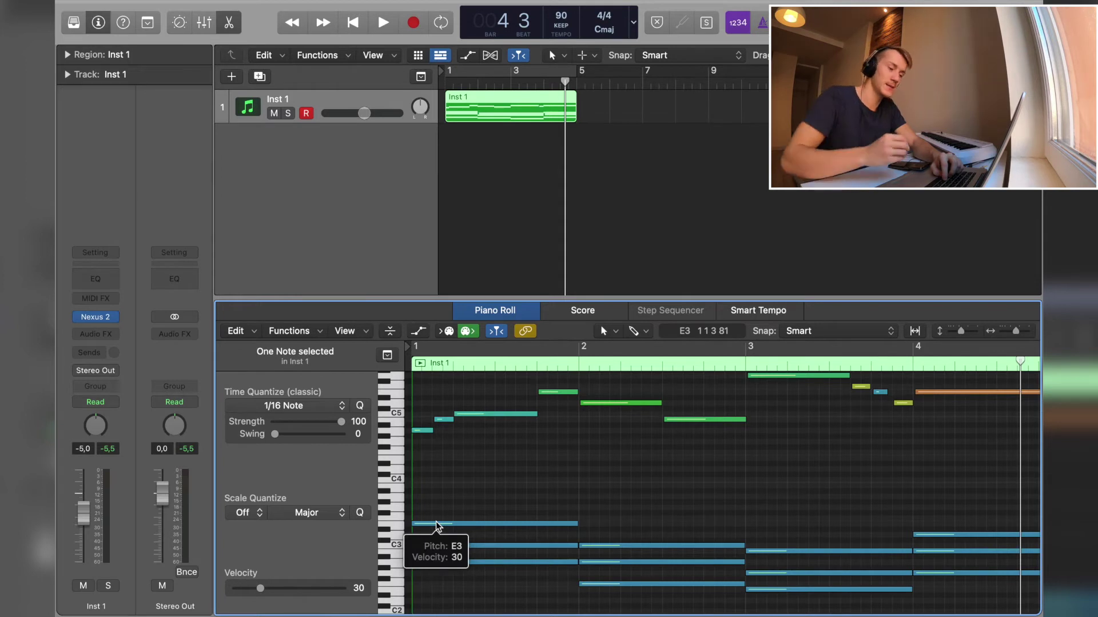
left_click_drag(411, 546, 453, 523)
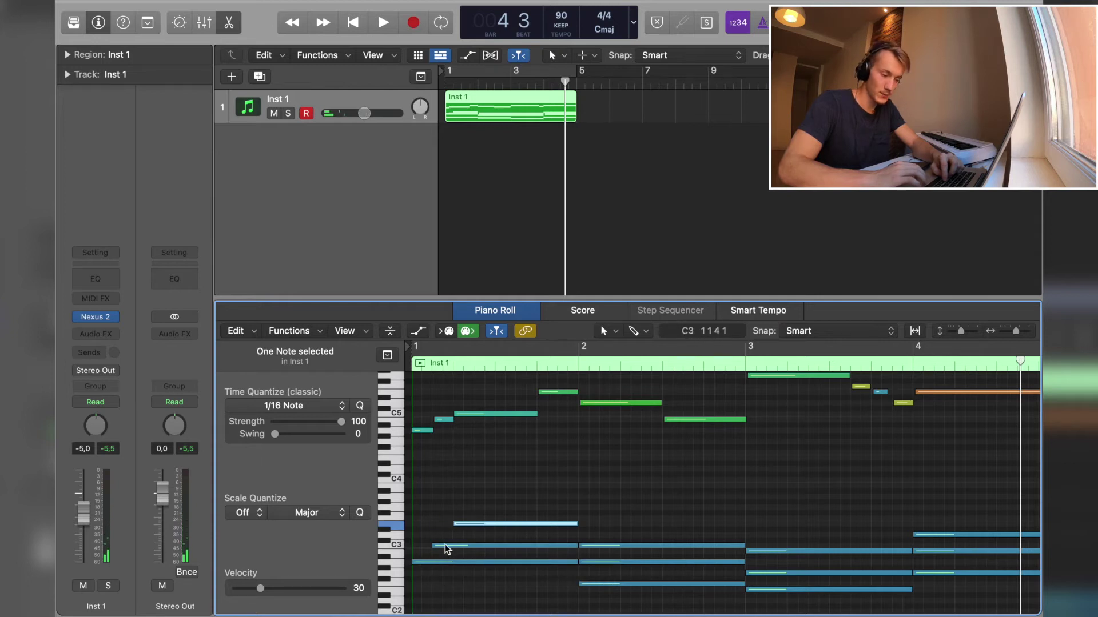
left_click(472, 462)
left_click(458, 369)
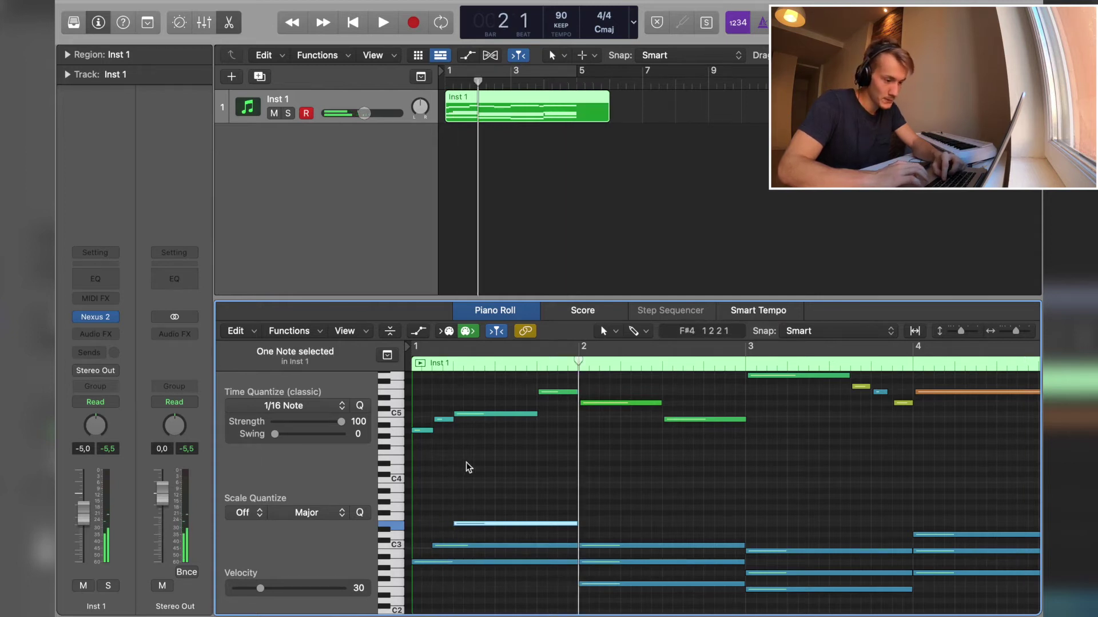
Add an A3 note to bar 1 starting an eighth note after beat 2, and play the arpeggiated chord from the beginning.
left_click_drag(458, 522, 495, 497)
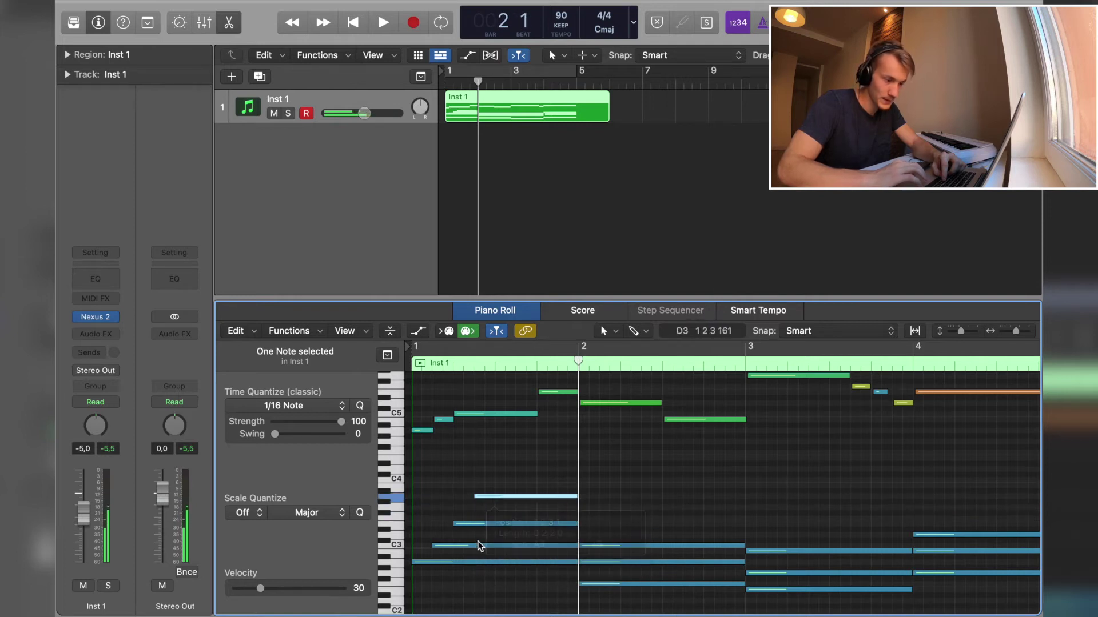
left_click(465, 563)
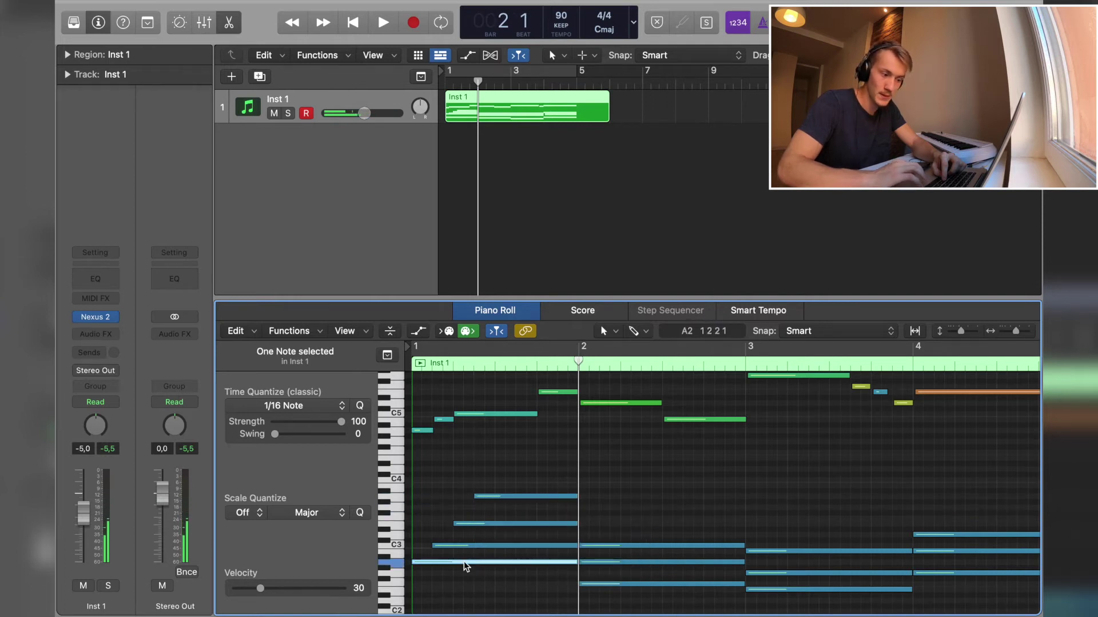
left_click(497, 496)
left_click_drag(518, 568, 532, 473)
key("shift+space")
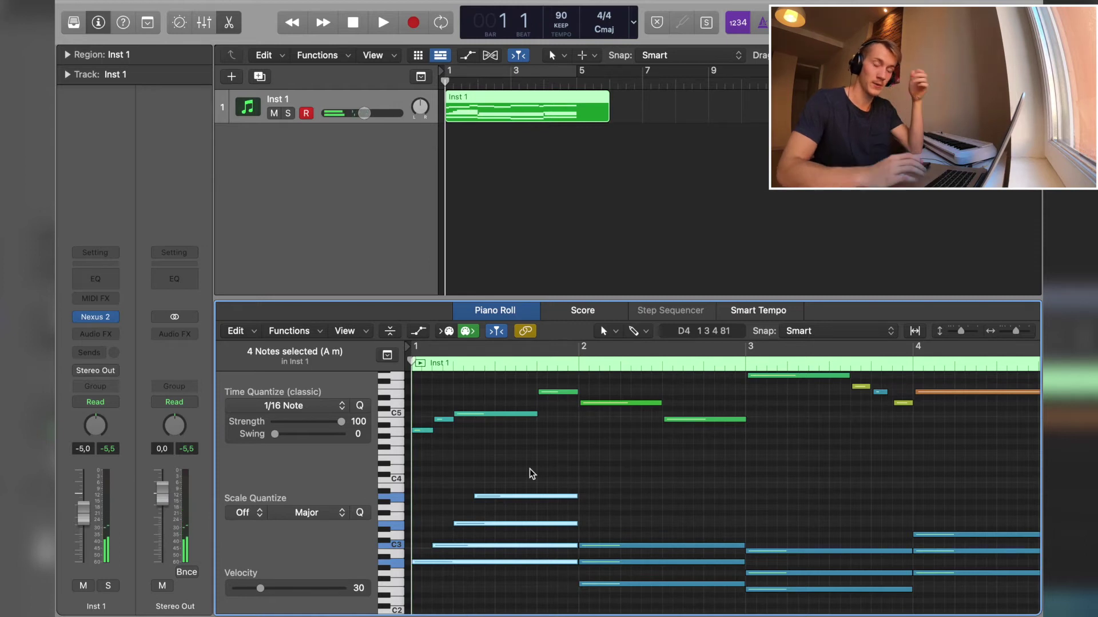
key("space")
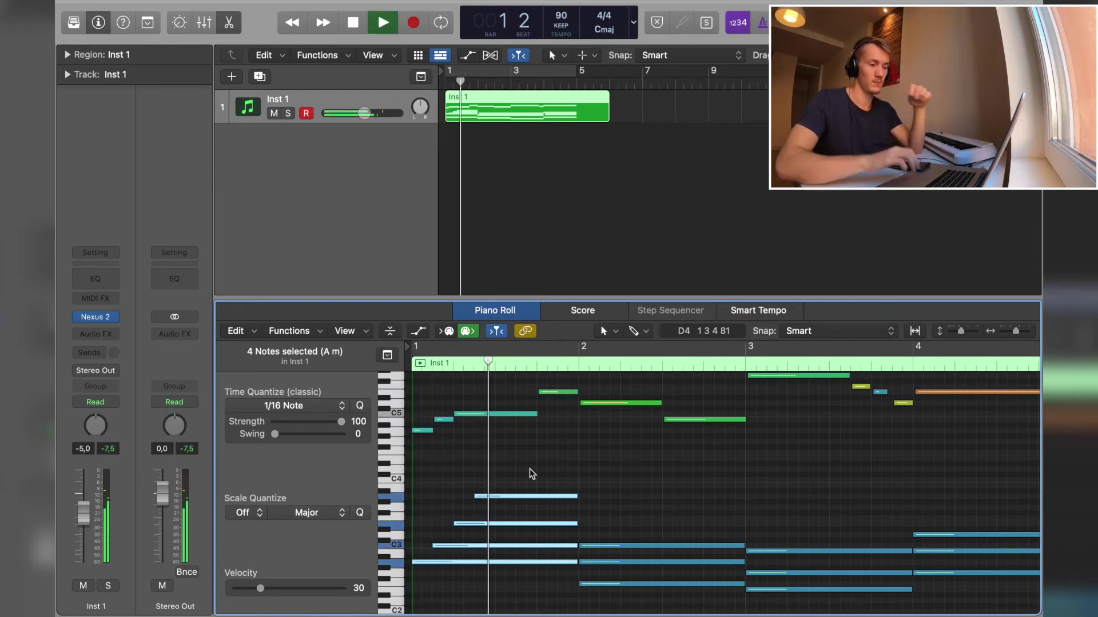
scroll(531, 473, "down", 5)
key("space")
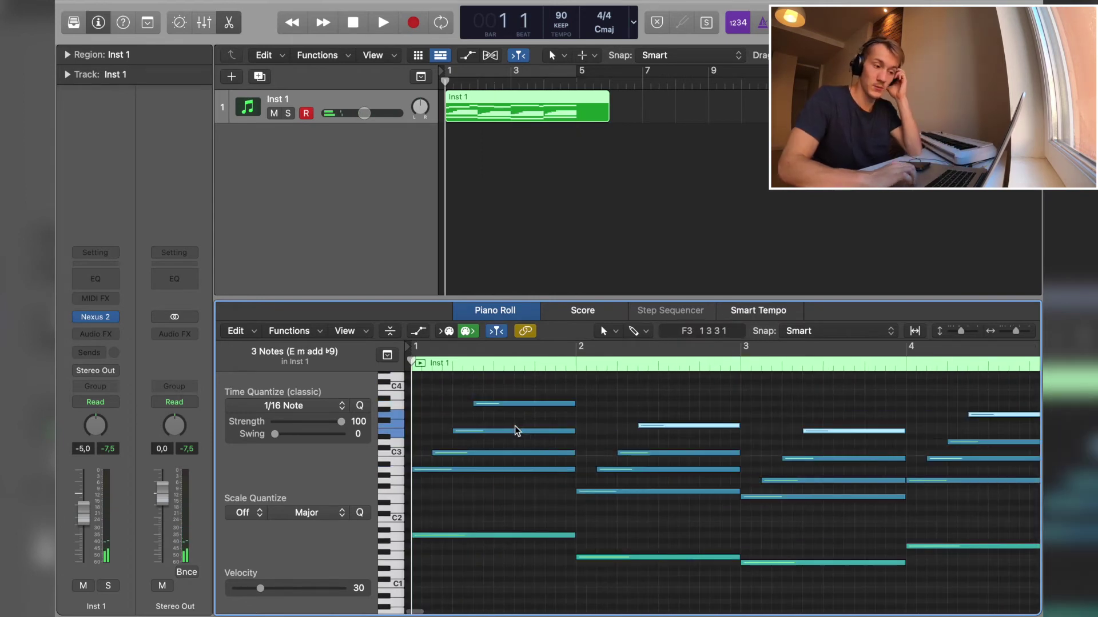
Trim the Inst 1 region to end at bar 5 and play the four arpeggiated bars with the melody and bass.
scroll(516, 431, "down", 3)
scroll(516, 431, "up", 5)
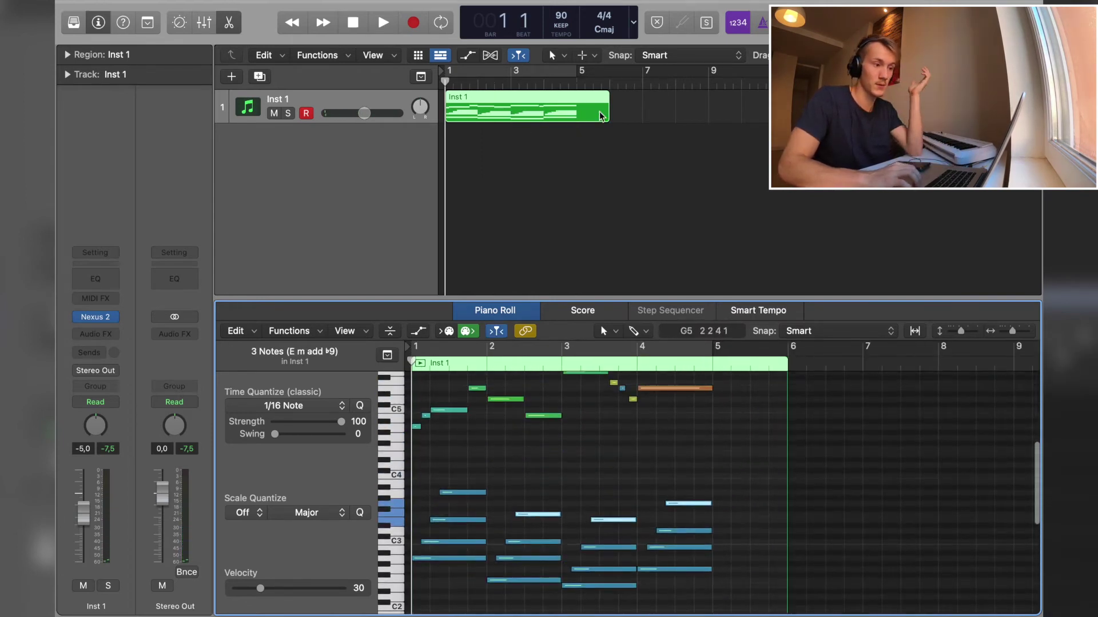
left_click_drag(600, 116, 576, 120)
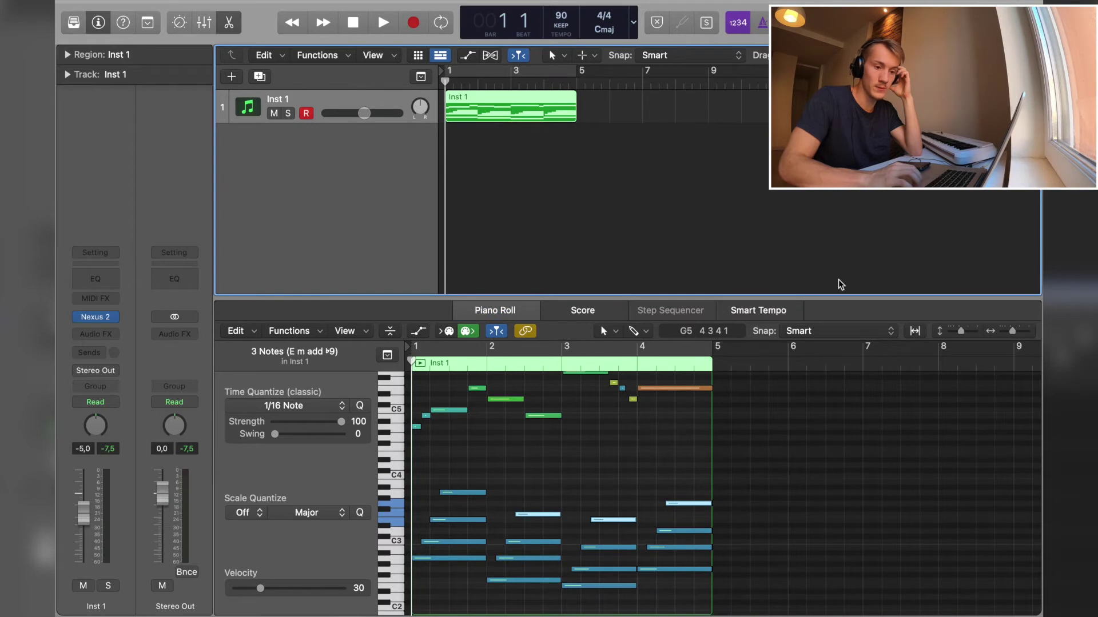
left_click_drag(959, 332, 954, 333)
key("space")
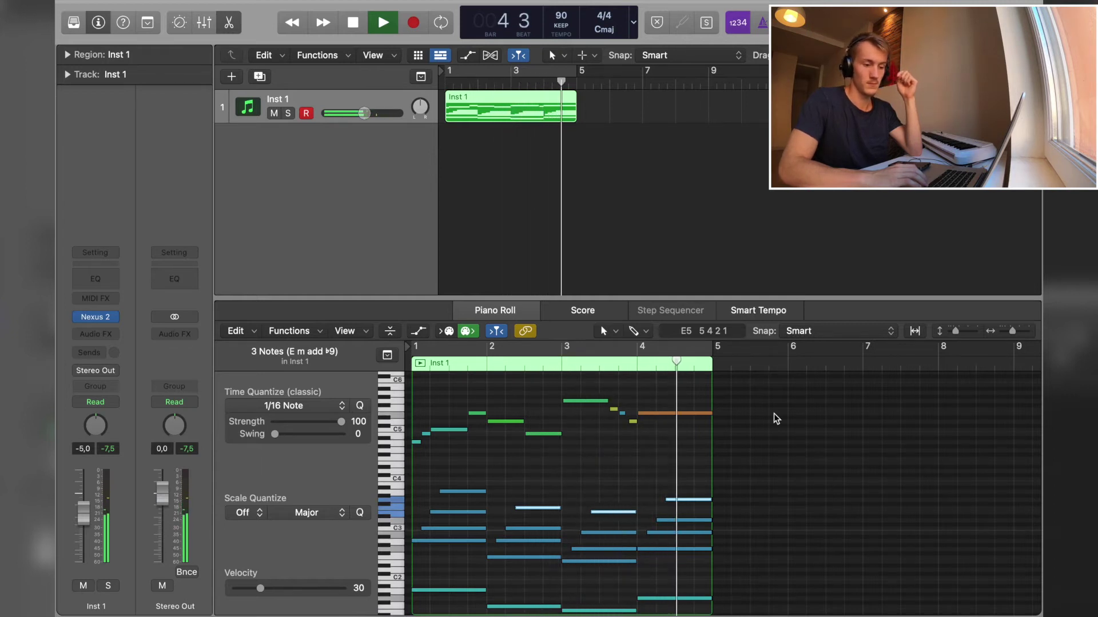
key("space")
Cycle bars 1 to 4 and copy each chord's third (C3, A2, G2, B2) one octave higher, starting on beat 3 of its bar.
left_click(447, 528)
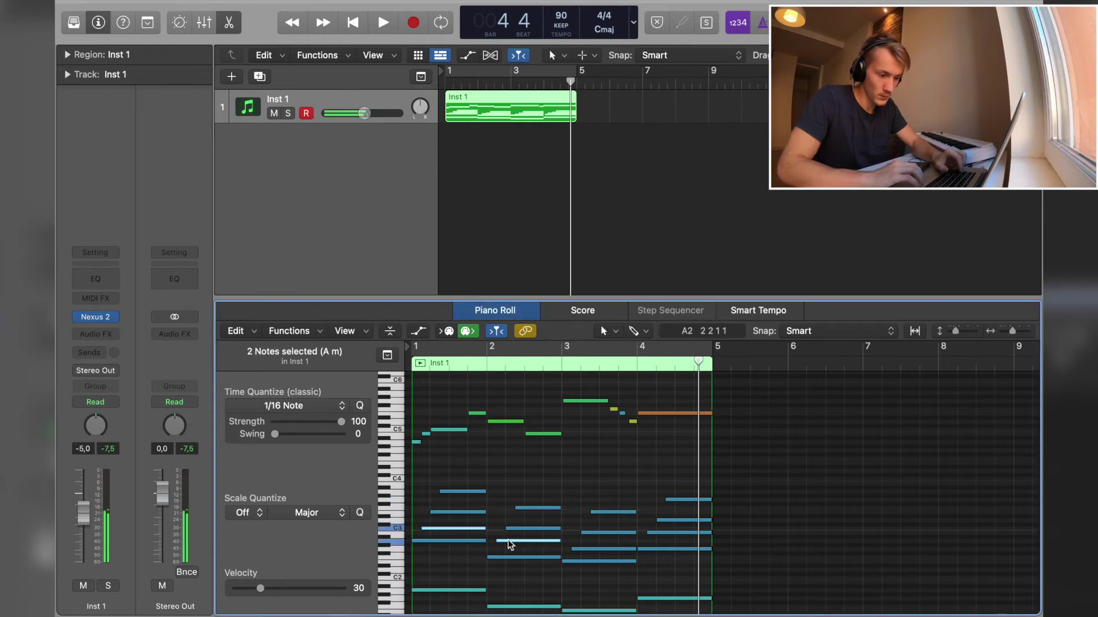
left_click(607, 550, "shift")
left_click(670, 533, "shift")
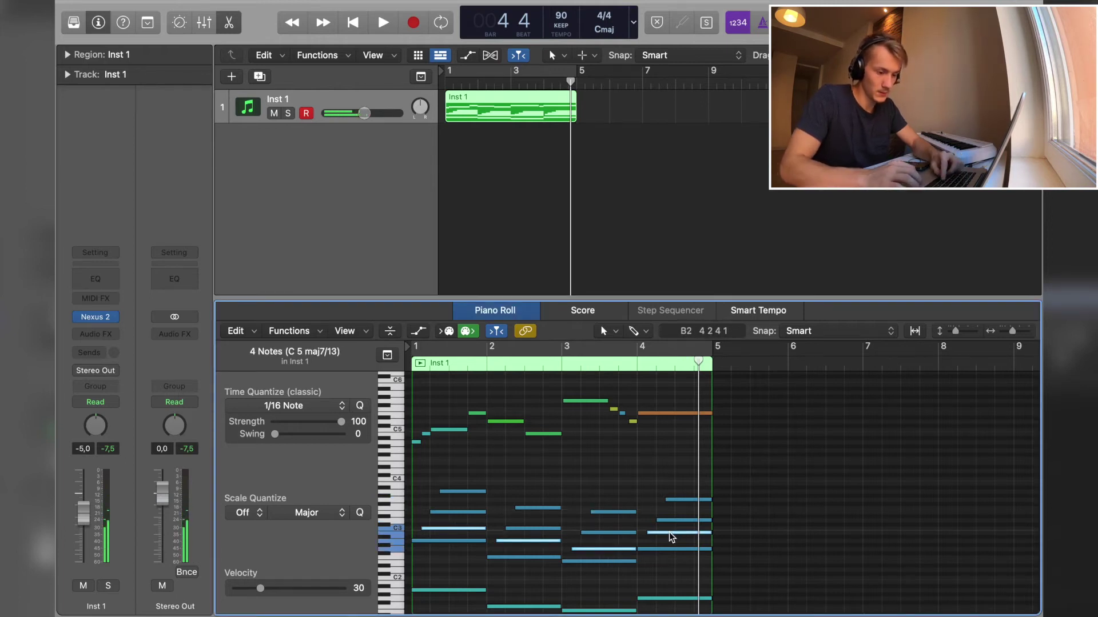
key("super+u")
left_click(431, 404)
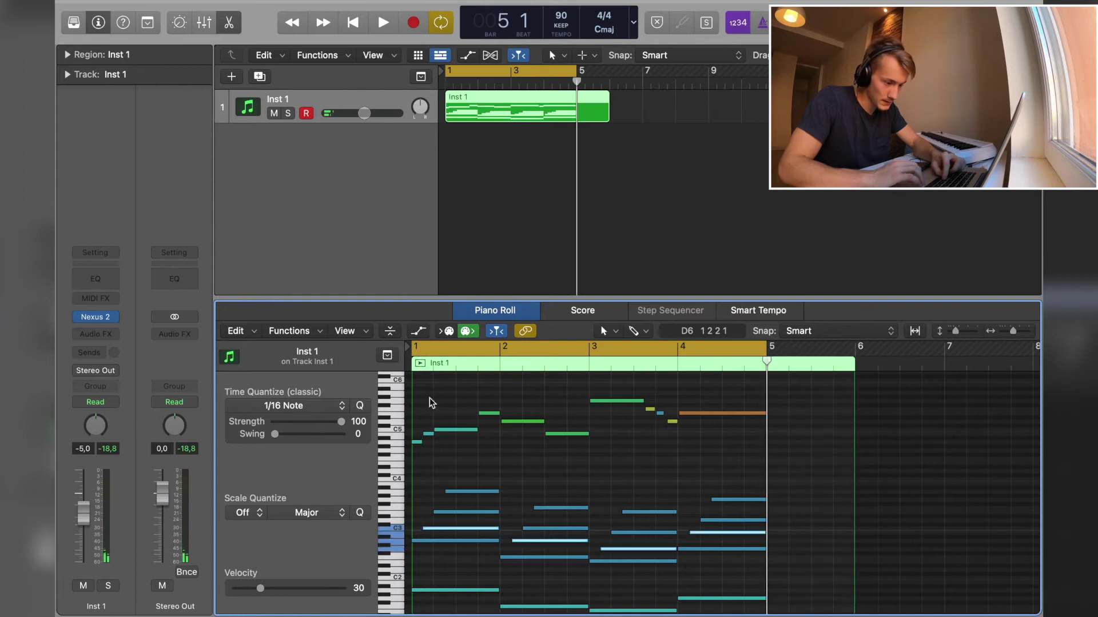
left_click_drag(429, 528, 456, 482)
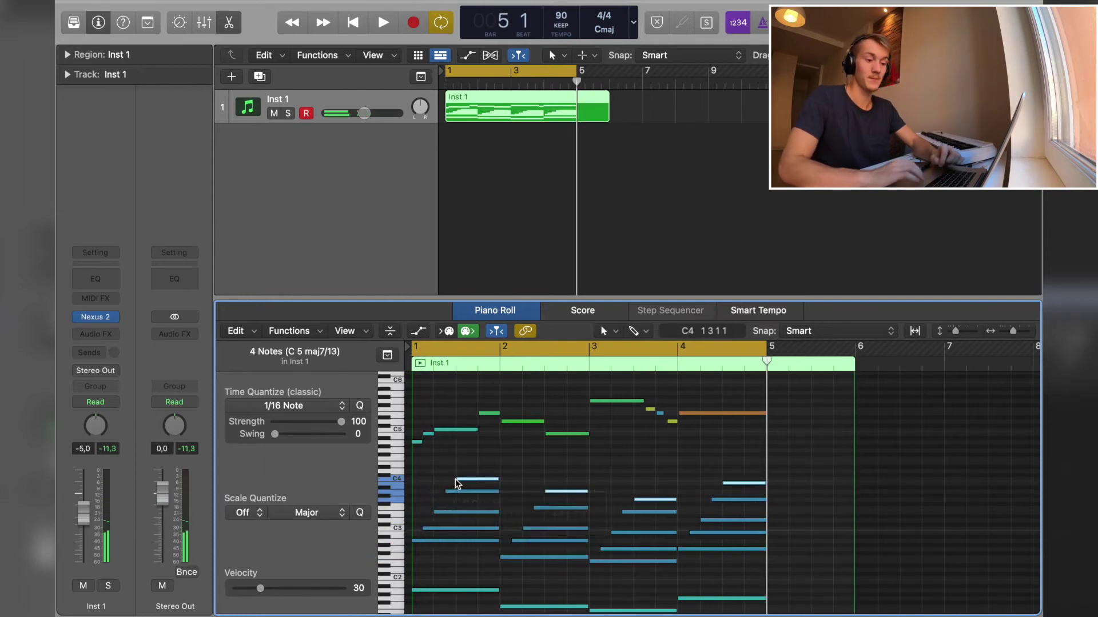
Listen to the extended arpeggios in the cycle and pull the end of the Inst 1 region back to bar 5.
key("space")
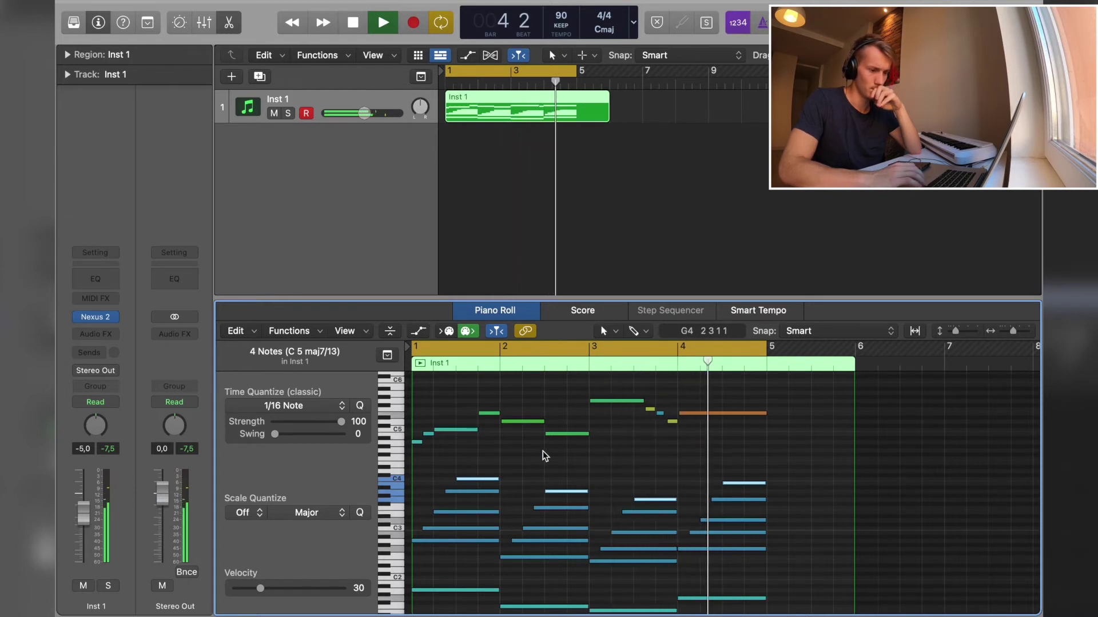
key("space")
left_click_drag(608, 117, 571, 121)
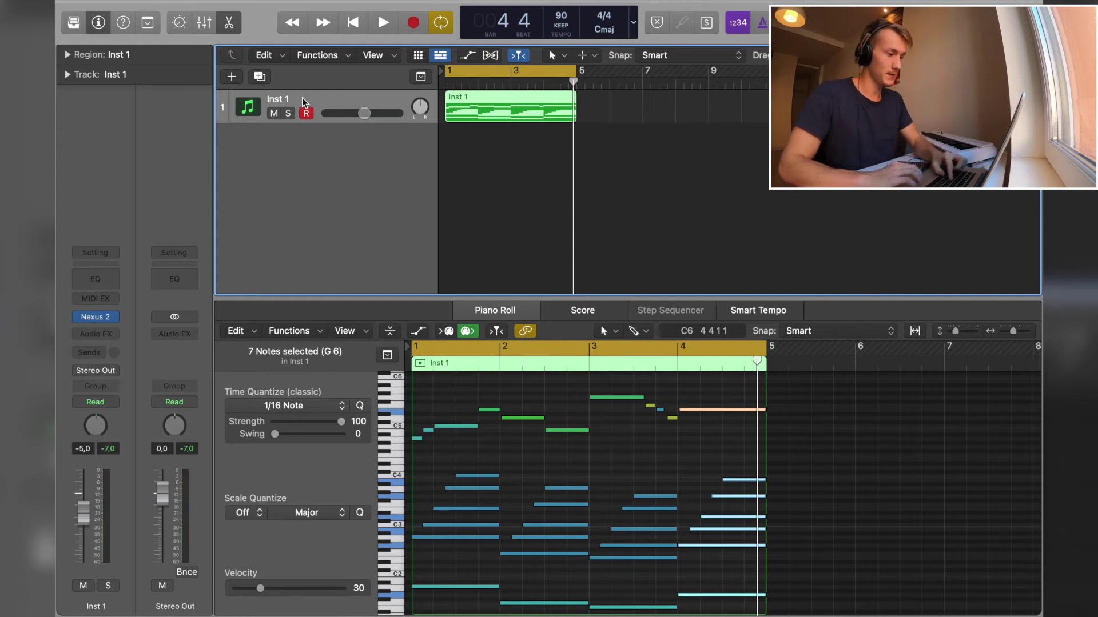
Duplicate the Inst 1 track twice with its settings and group all three tracks in a Summing Stack.
key("super+d")
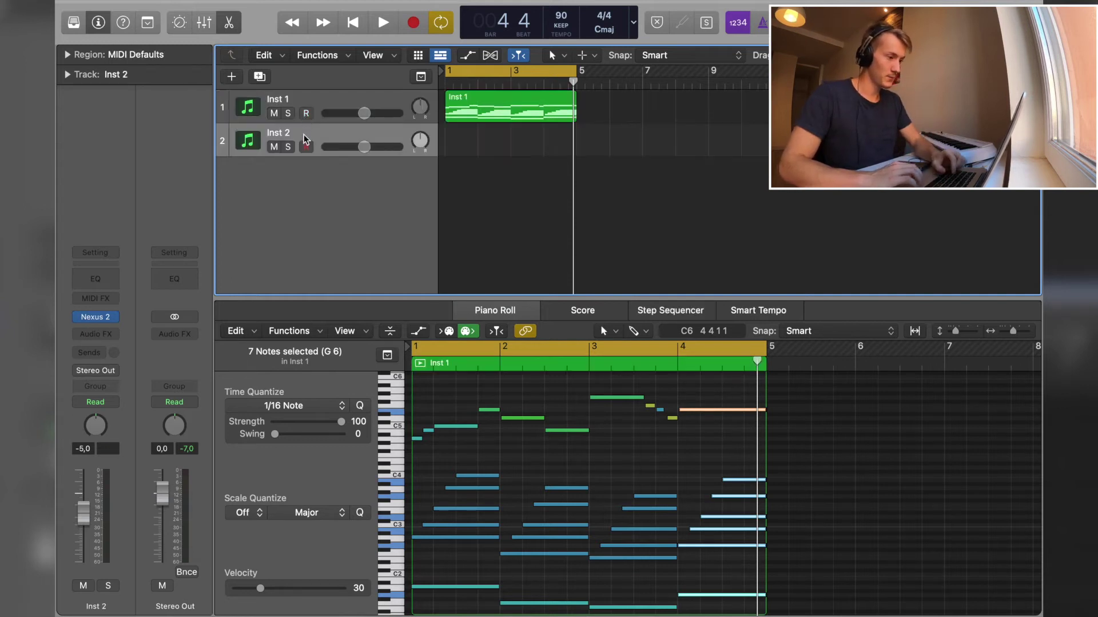
key("super+d")
left_click(311, 113)
right_click(311, 112)
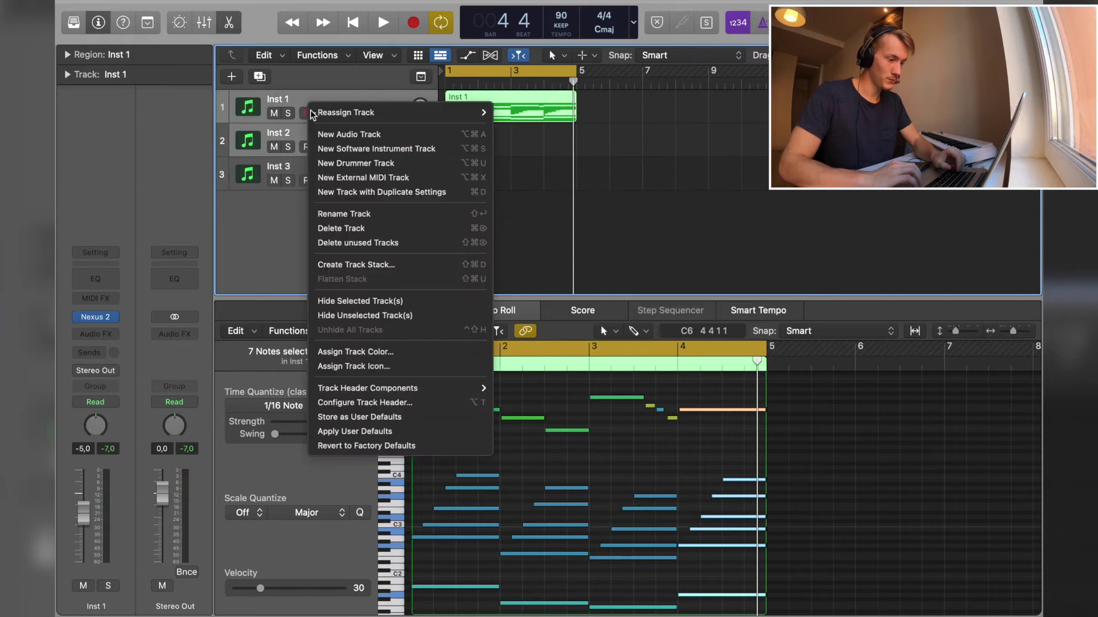
left_click(372, 265)
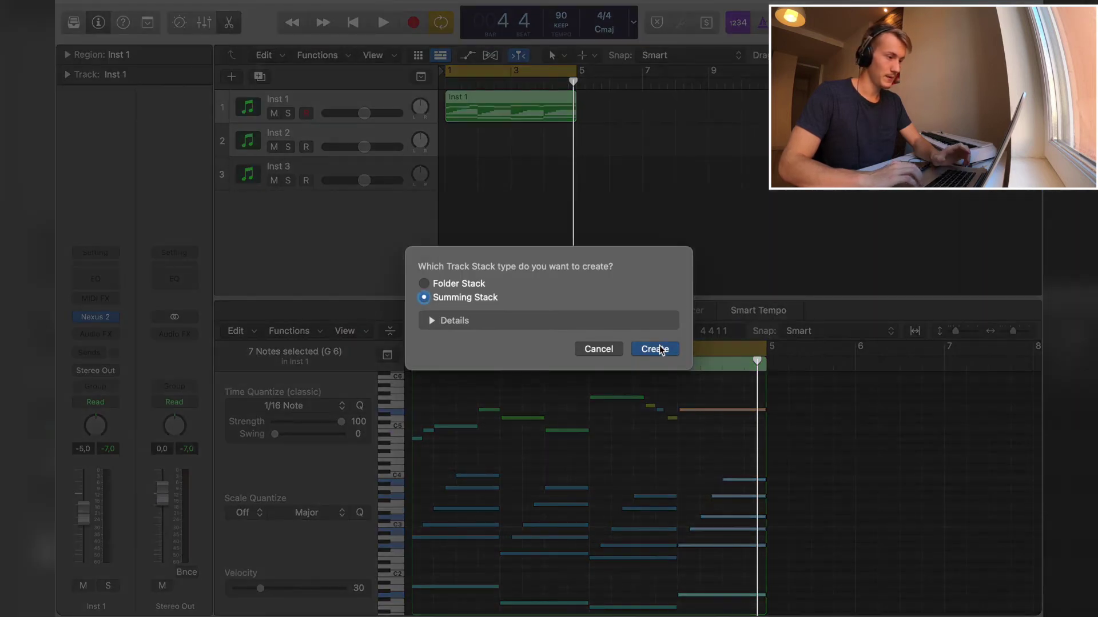
left_click(659, 350)
left_click(323, 136)
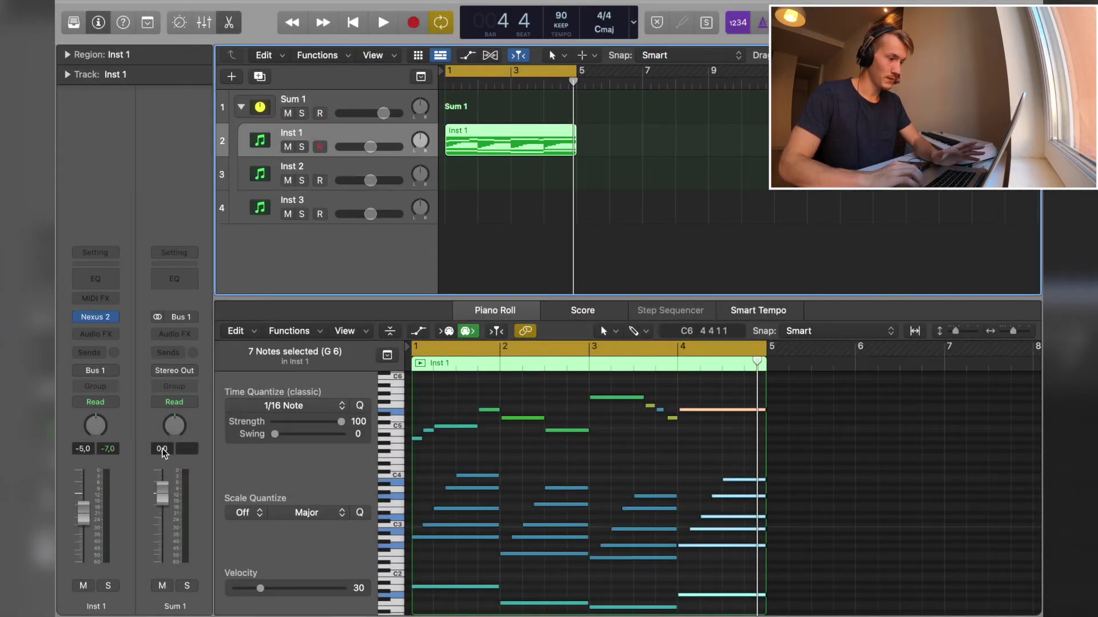
Load the PN Warm Rhodewurly preset in Nexus 2 on the Inst 2 track.
left_click(293, 172)
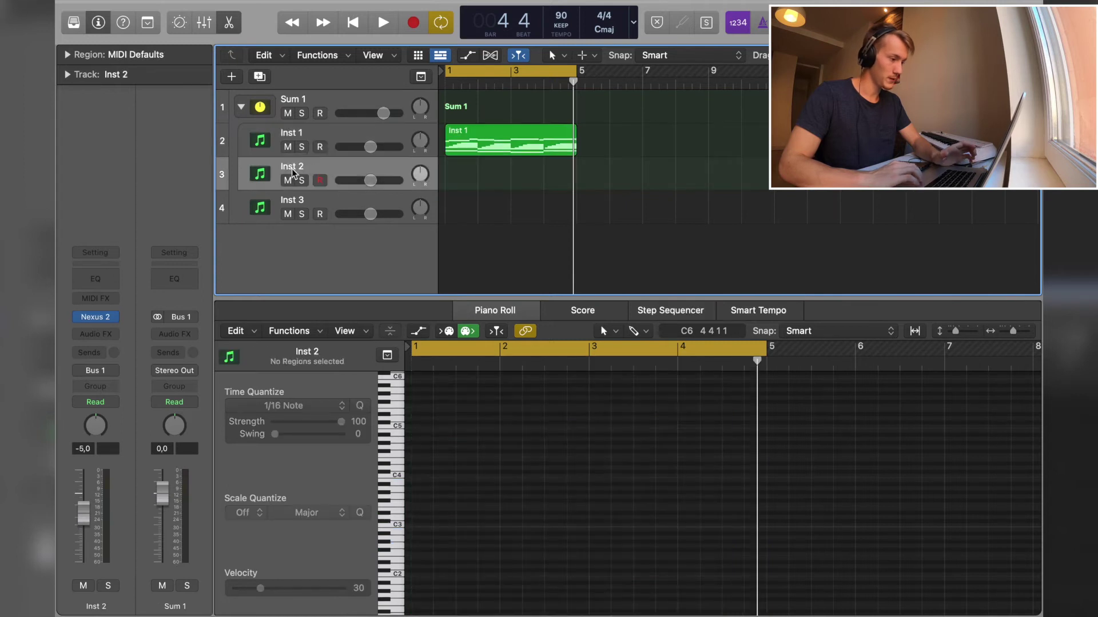
left_click(97, 318)
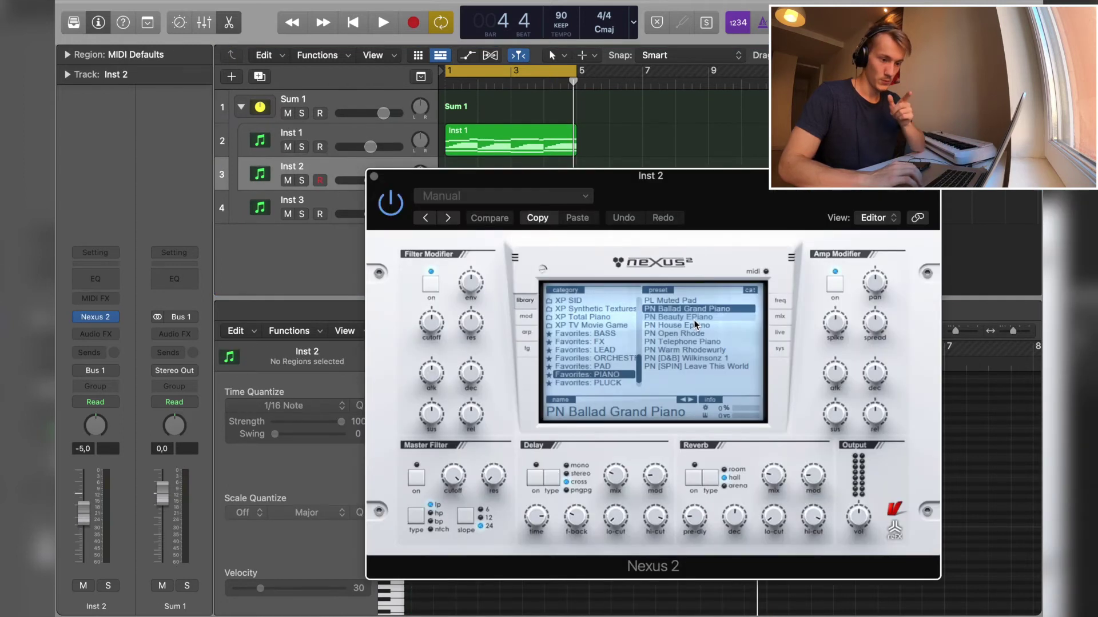
left_click(701, 354)
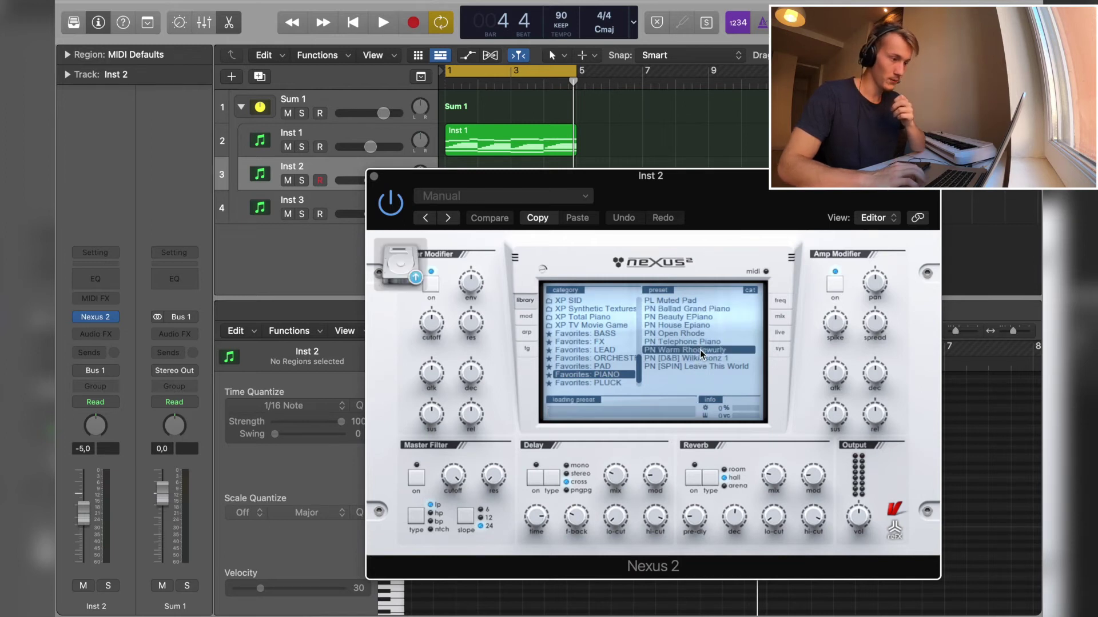
key("super+w")
key("Return")
Move the Inst 1 region up to the Sum 1 track and play it with Inst 2 soloed.
left_click(525, 140)
left_click_drag(525, 137, 525, 104)
left_click(302, 181)
key("space")
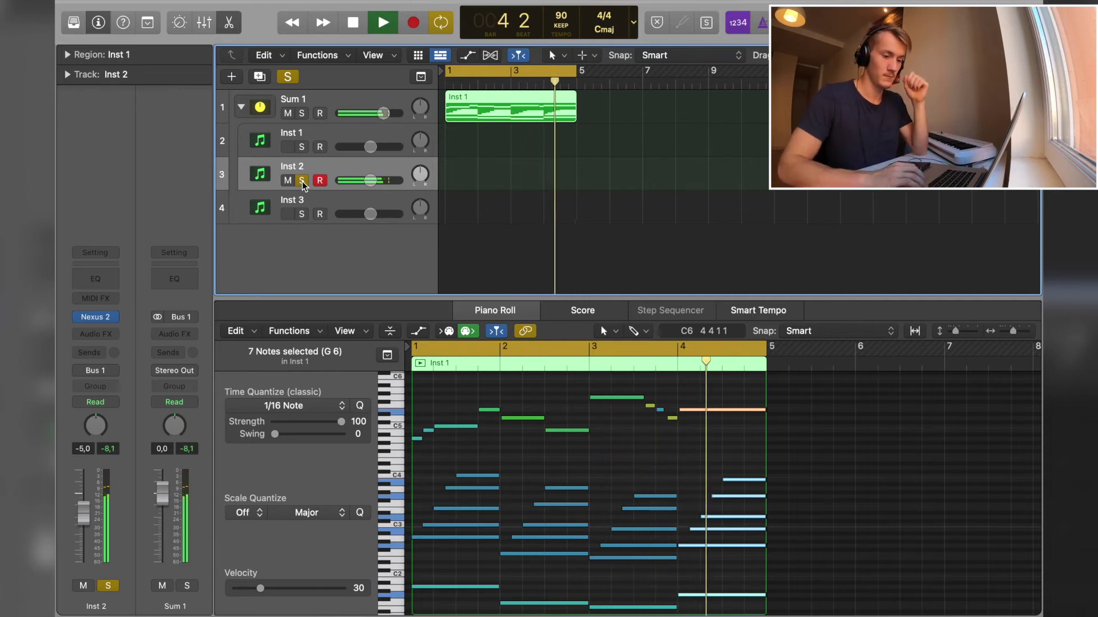
key("space")
left_click_drag(496, 149, 499, 102)
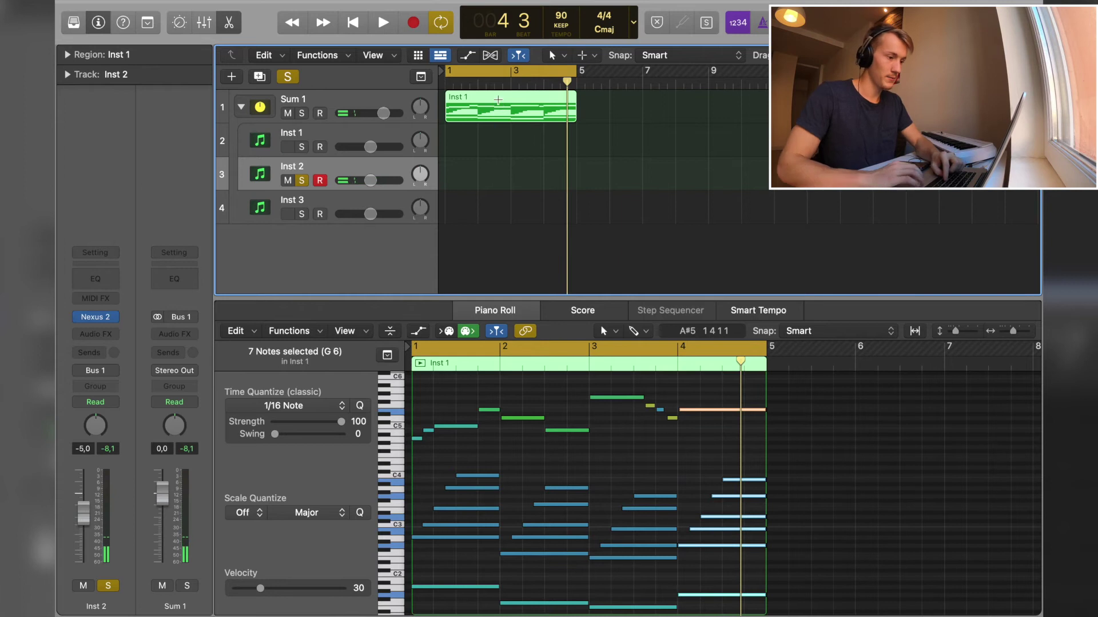
Paste the region onto Inst 3 keeping only its four bass notes, and remove the bass notes from the original region.
key("Return")
left_click(346, 206)
key("super+v")
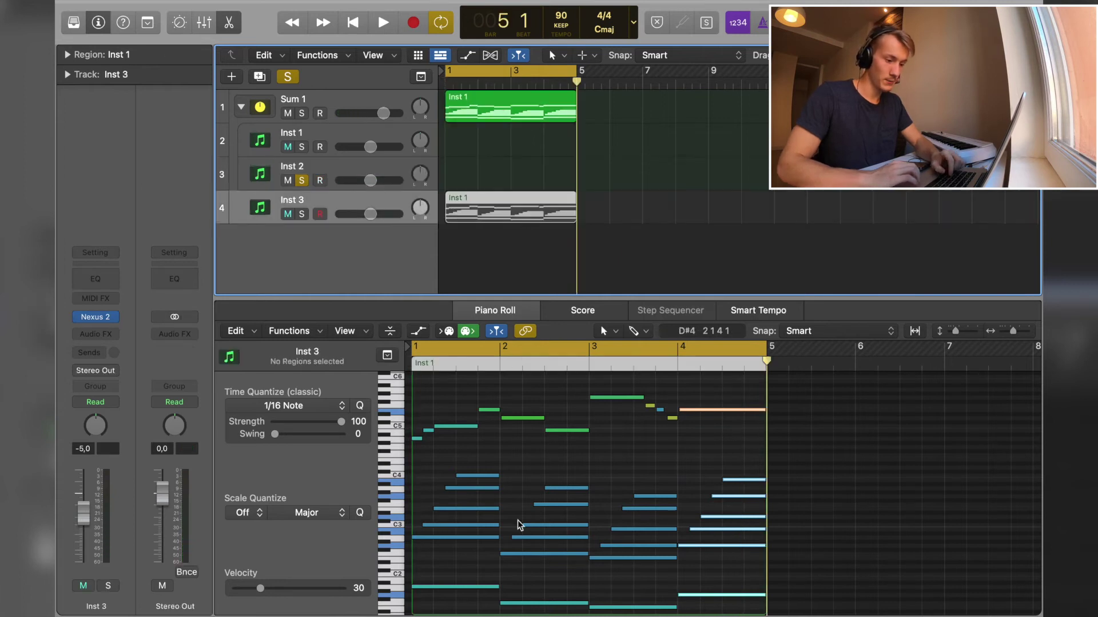
left_click_drag(414, 561, 852, 386)
key("Delete")
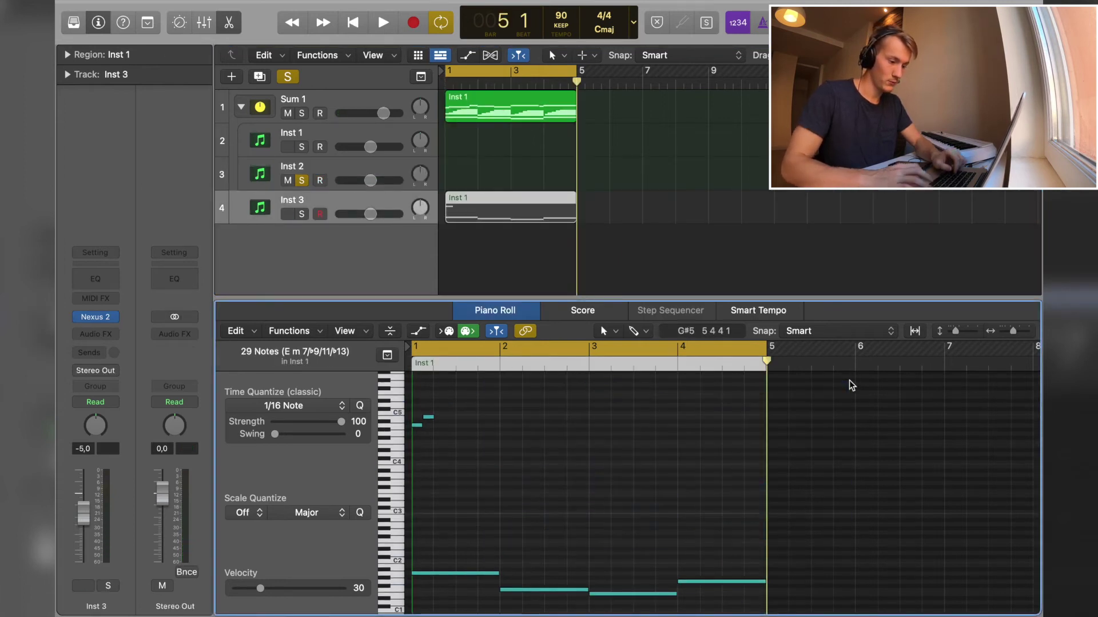
left_click_drag(480, 398, 415, 492)
key("Delete")
scroll(584, 534, "down", 3)
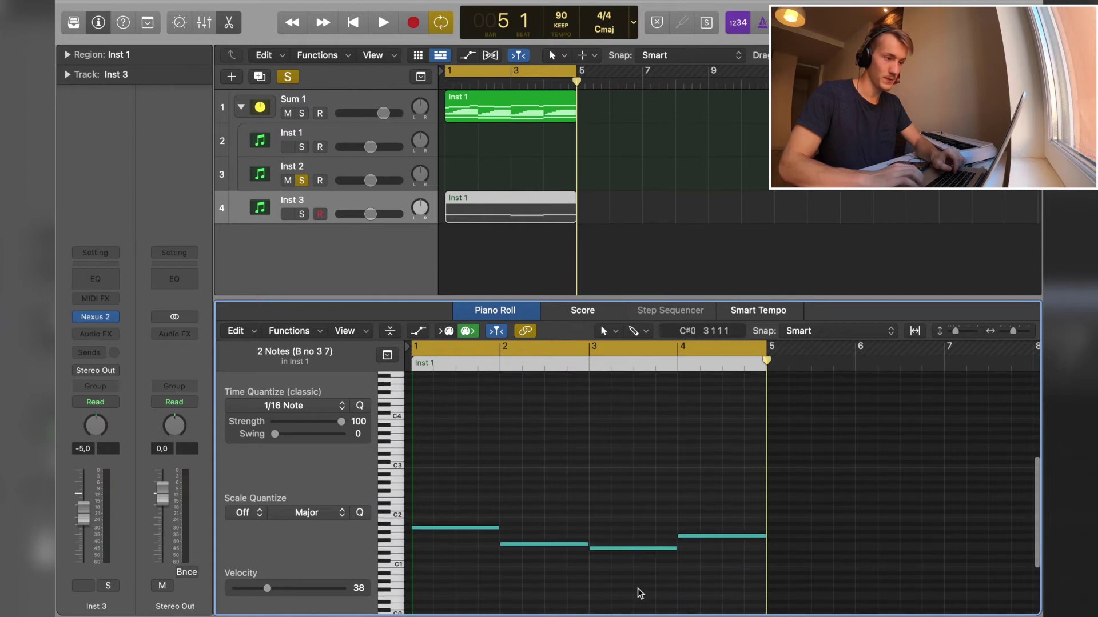
left_click(483, 111)
left_click_drag(457, 569, 731, 483)
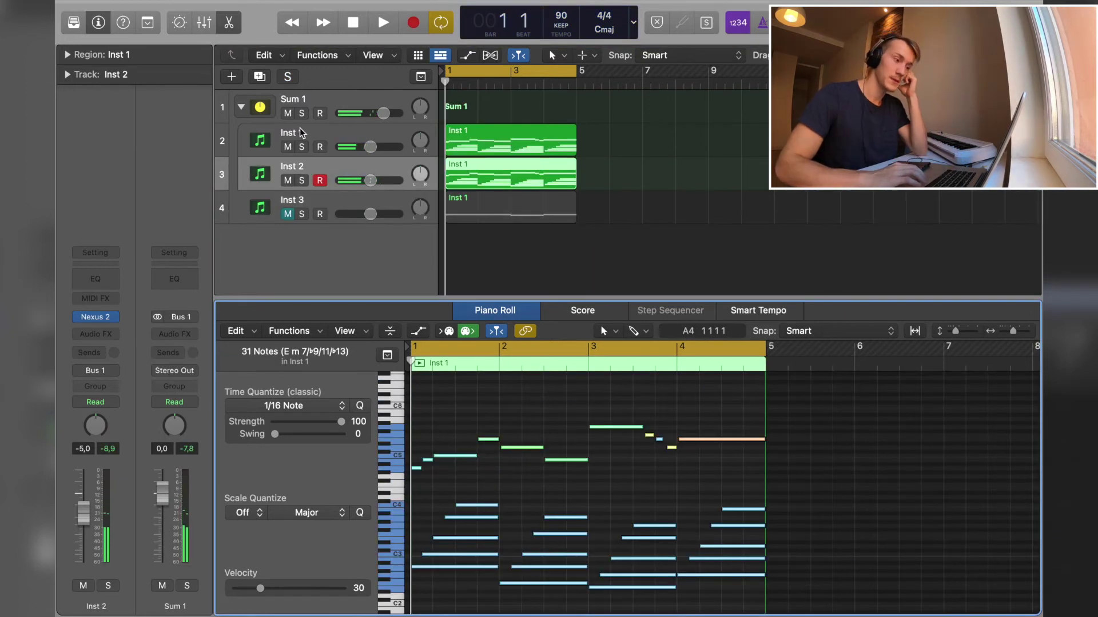
Listen to Inst 1 soloed, add Inst 2 at -8.0 dB, hide the piano roll and clear the solos.
left_click(302, 133)
left_click(303, 147)
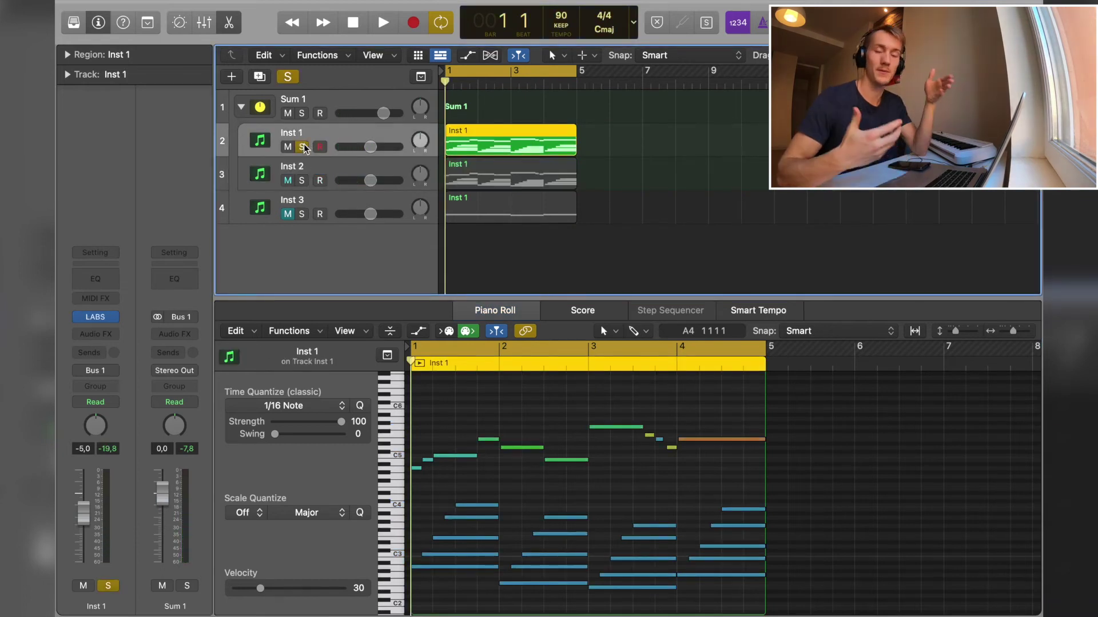
key("space")
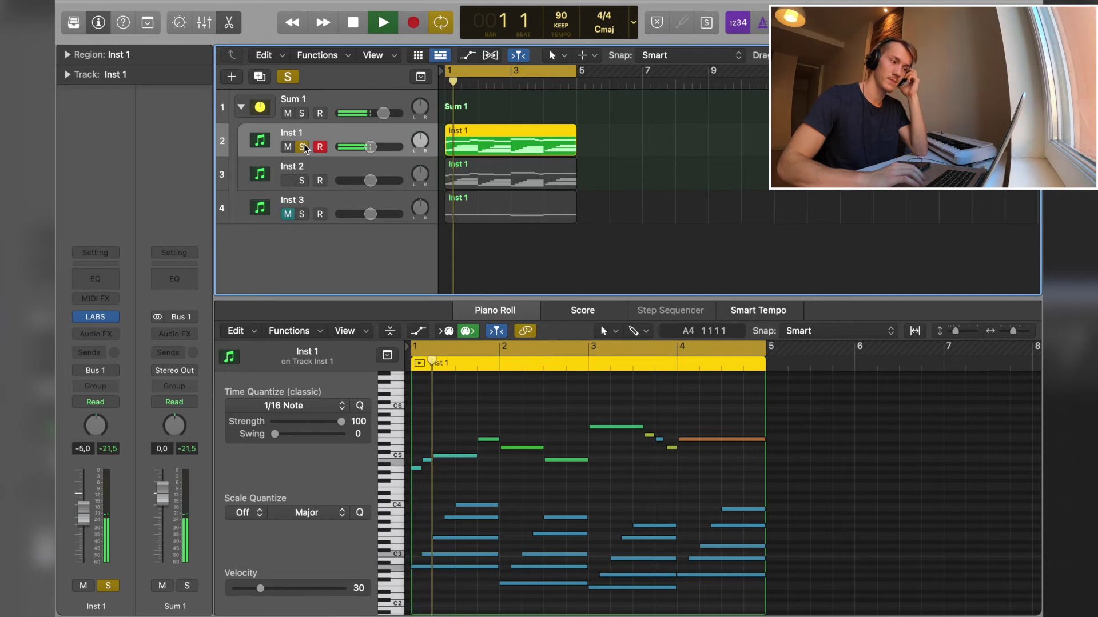
left_click(302, 180)
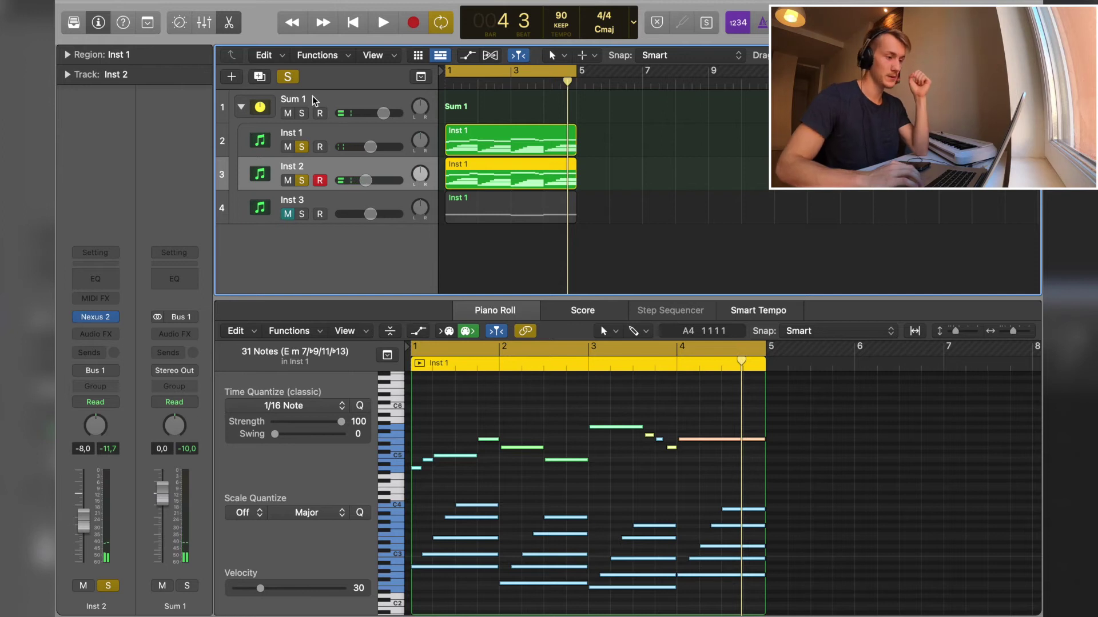
key("e")
left_click(510, 207)
left_click(301, 181)
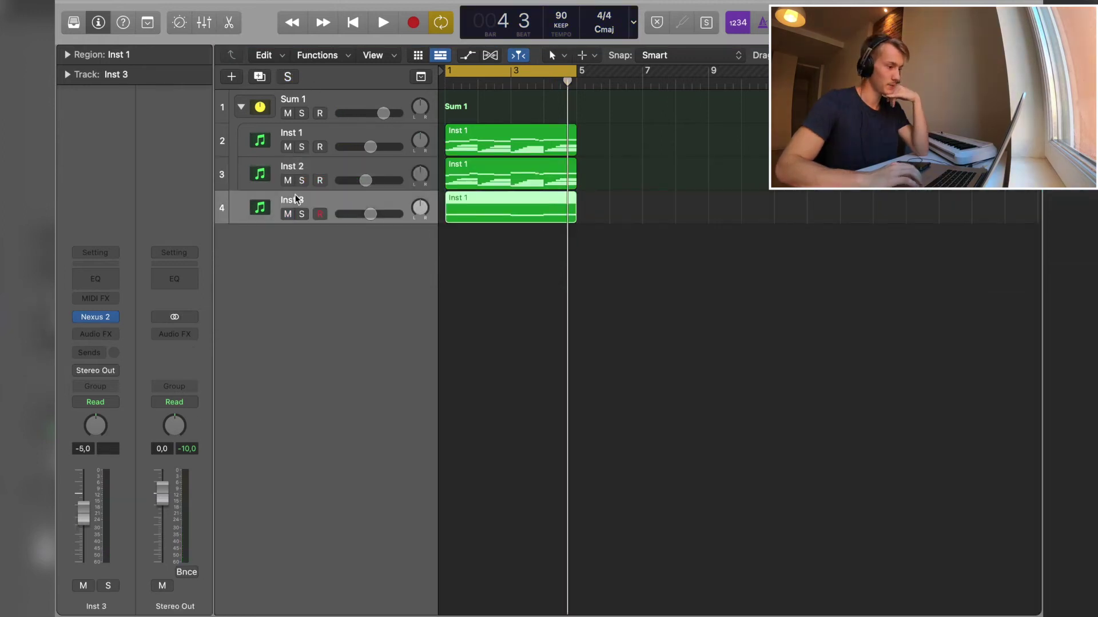
Load the BA Basic Sine preset from Favorites: BASS in Nexus 2 on the Inst 3 track.
left_click(98, 317)
scroll(611, 374, "down", 2)
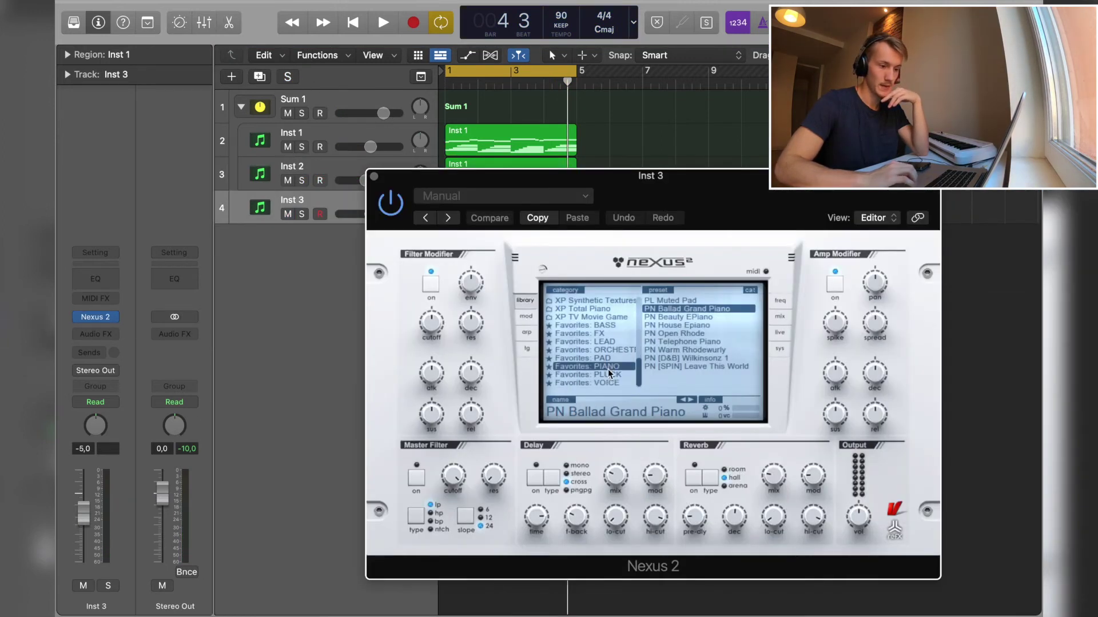
left_click(610, 326)
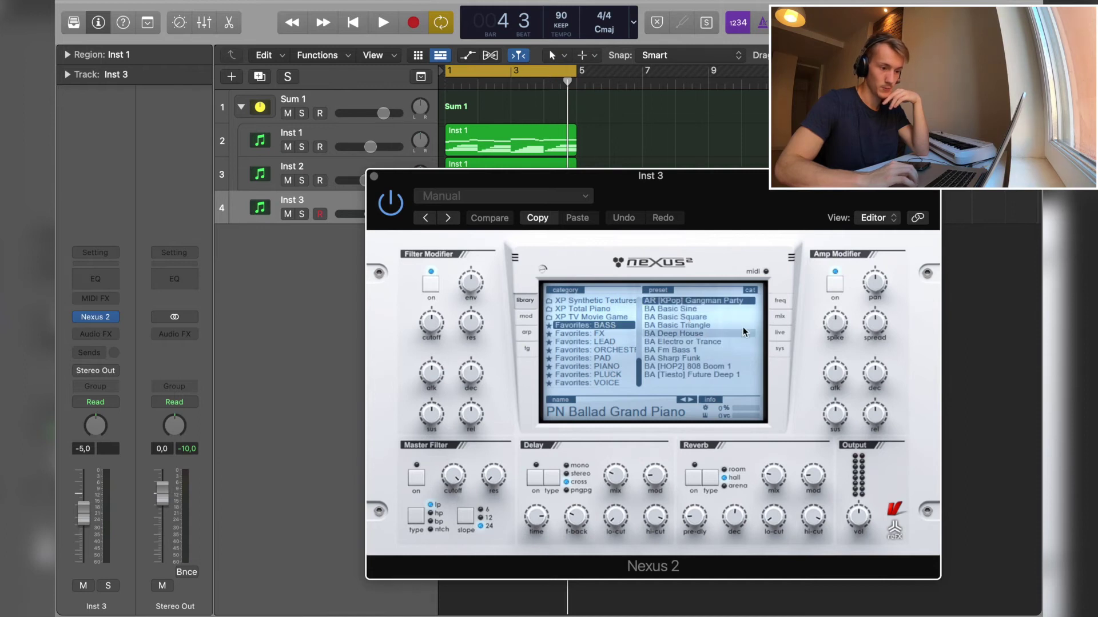
left_click(709, 309)
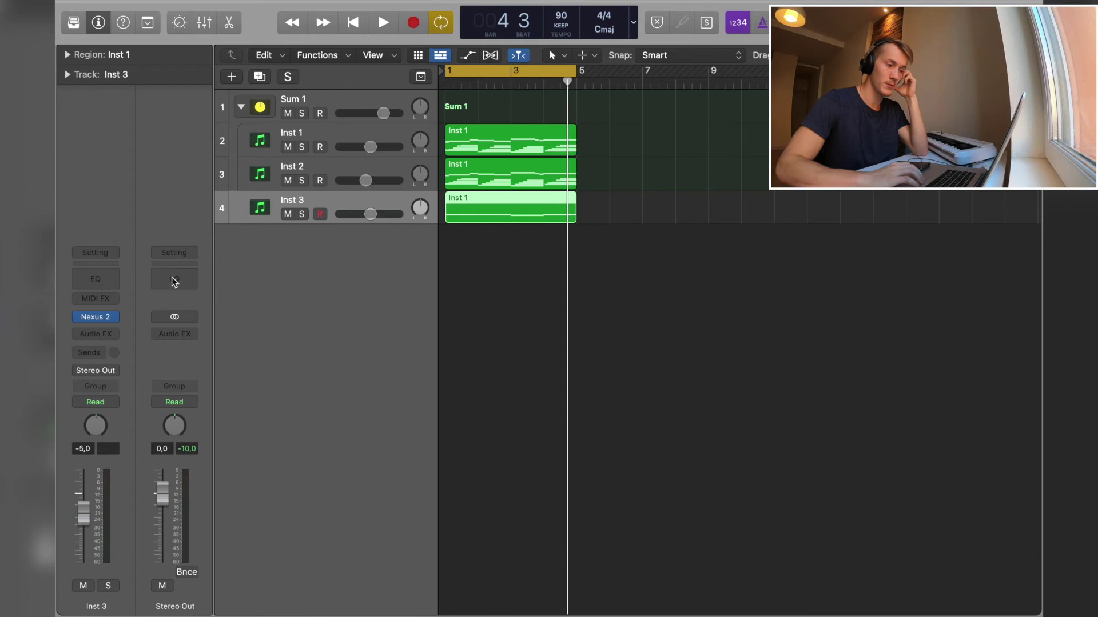
Add a Channel EQ to Inst 3 and play the soloed bass to view its frequency spectrum.
left_click(101, 277)
key("Return")
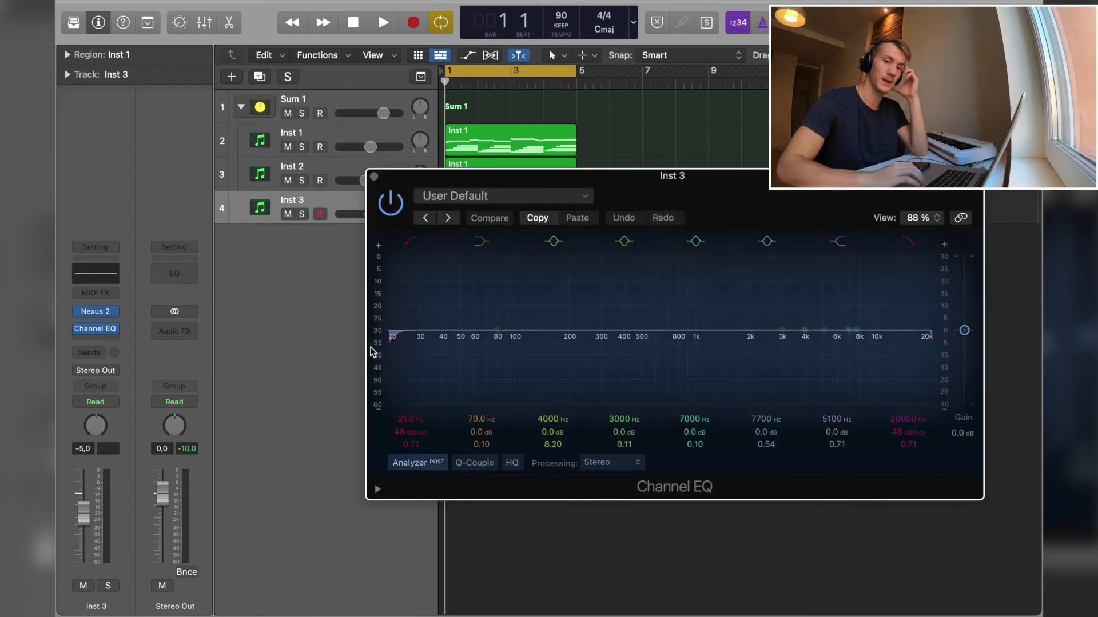
left_click(302, 215)
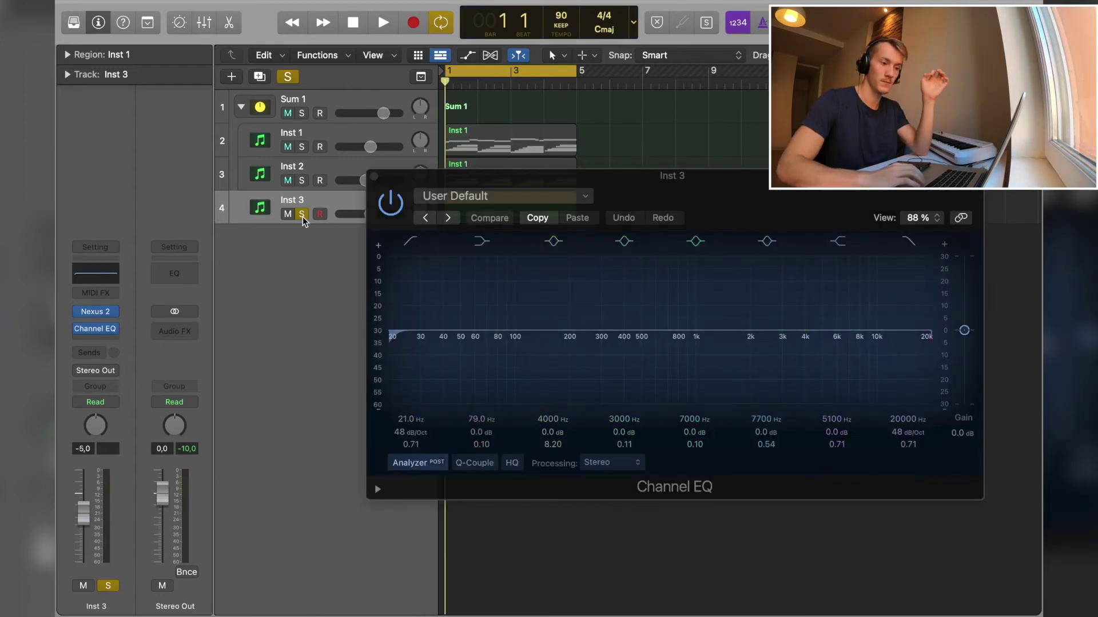
key("space")
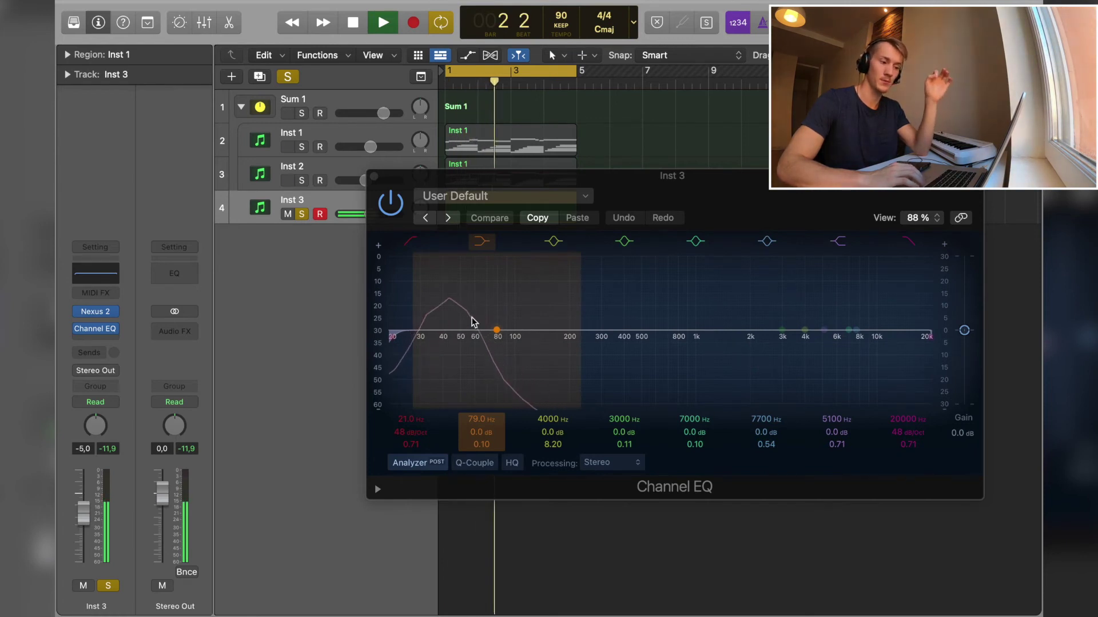
left_click(373, 178)
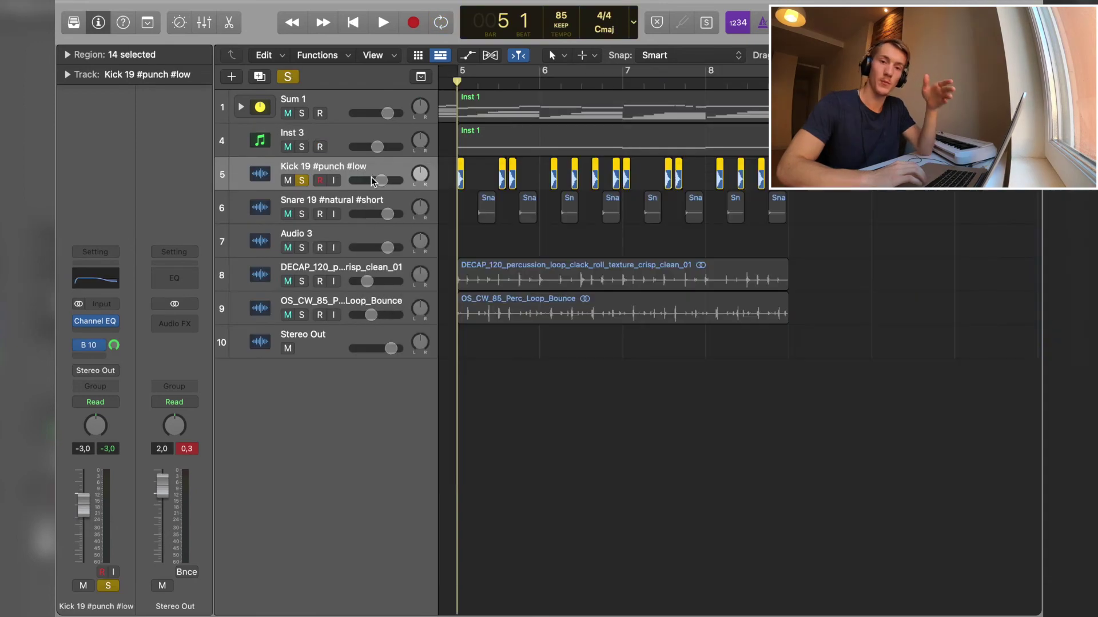
Inspect the Channel EQ curve on the soloed Kick 19 track.
left_click(303, 180)
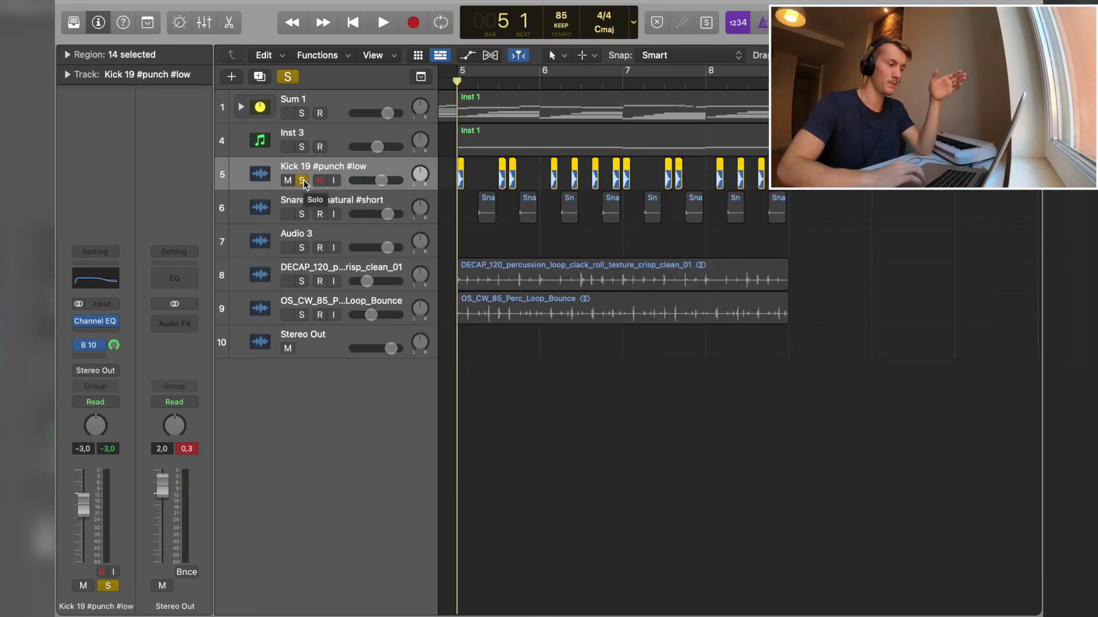
left_click(94, 283)
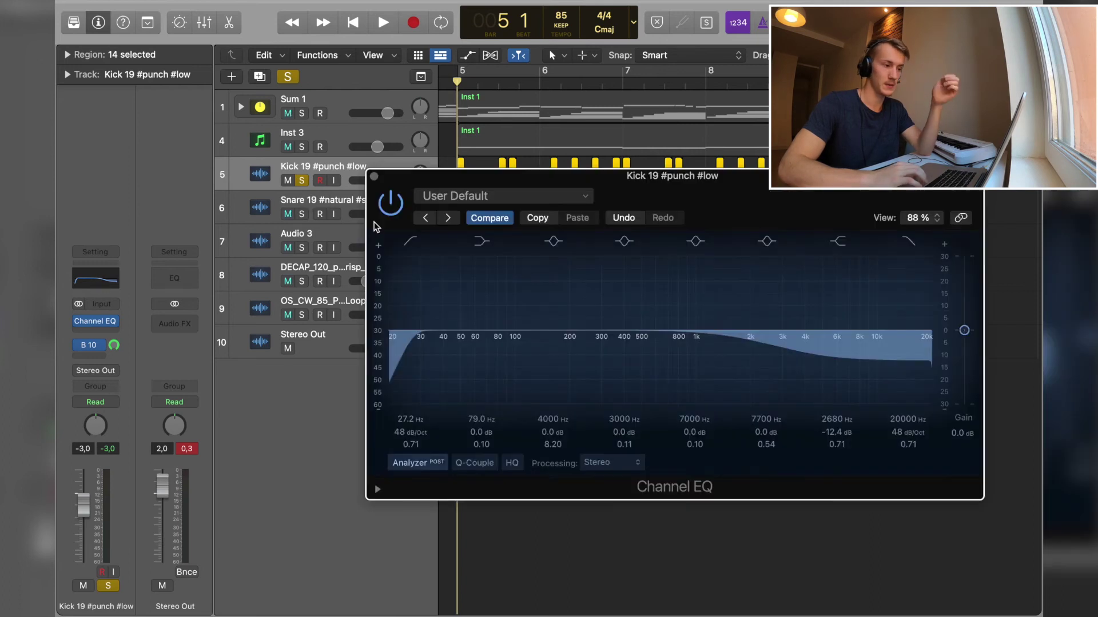
left_click(375, 182)
Play the kick from bar 5, adding Snare 19 and both percussion loops to the solo, and clear all solos.
key("space")
left_click(301, 212)
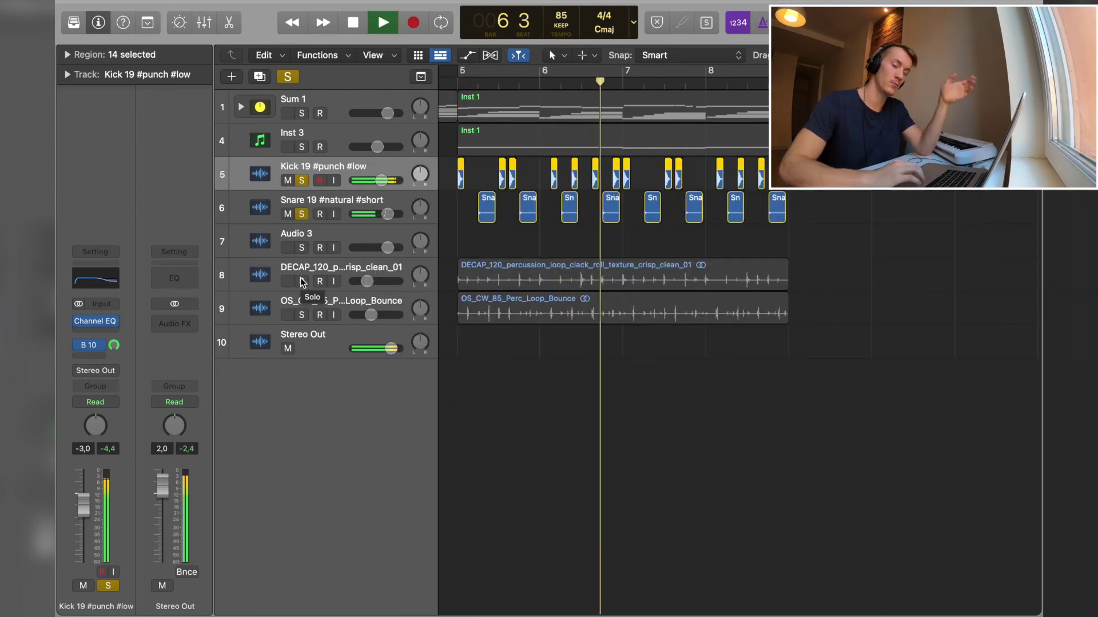
left_click(302, 281)
left_click(302, 315)
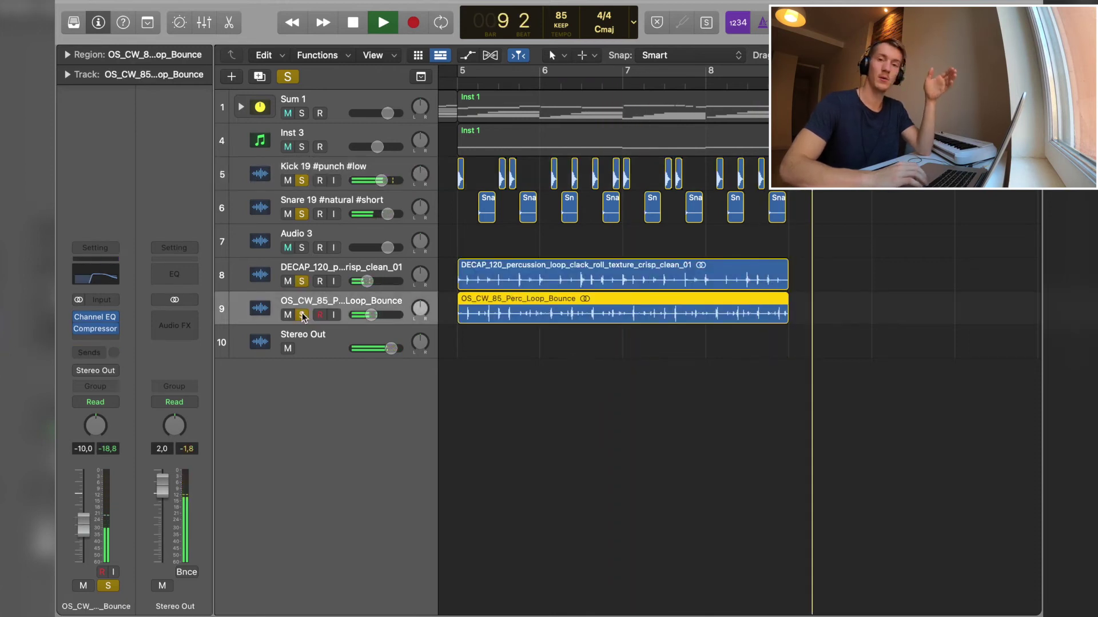
left_click(459, 85)
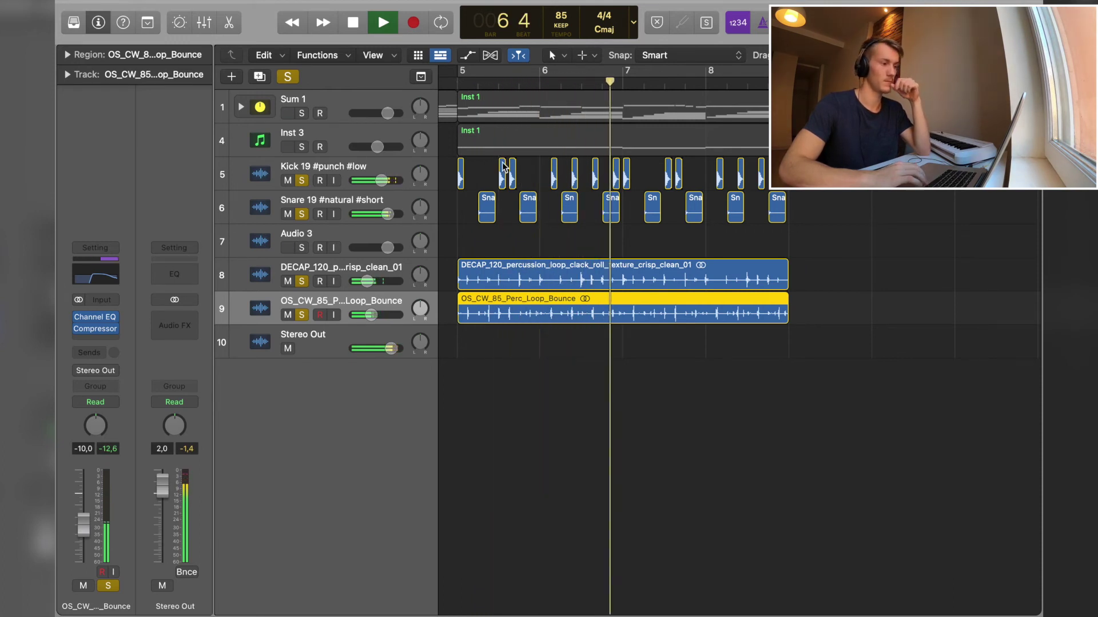
key("space")
key("Return")
left_click(288, 78)
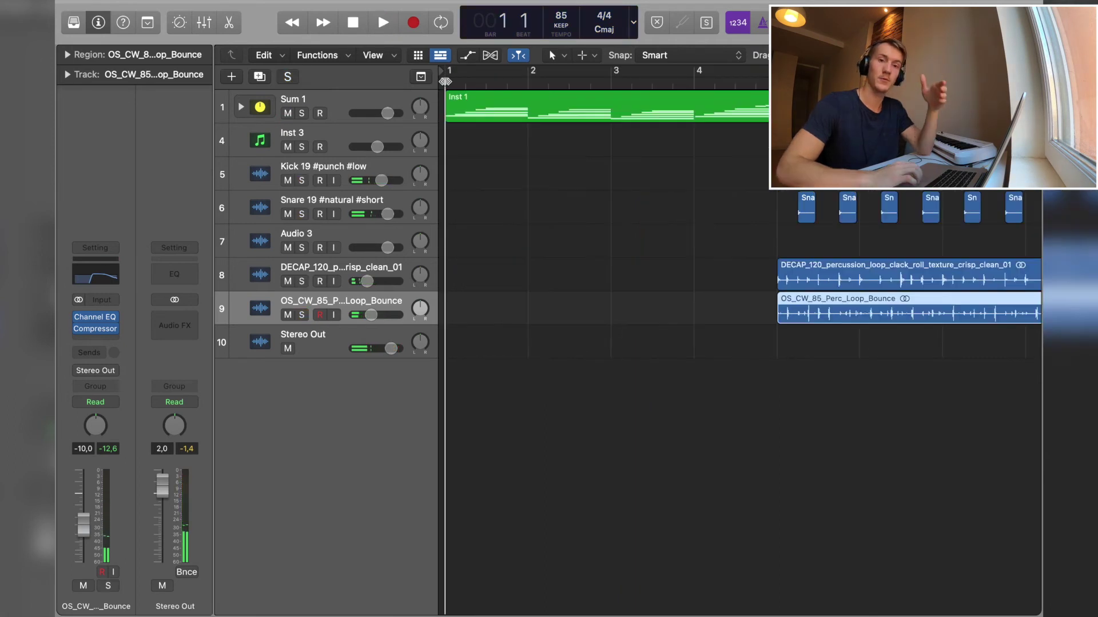
Audition the two lead-in notes ending the first Sum 1 region and the melody note starting the second region.
scroll(570, 123, "down", 3)
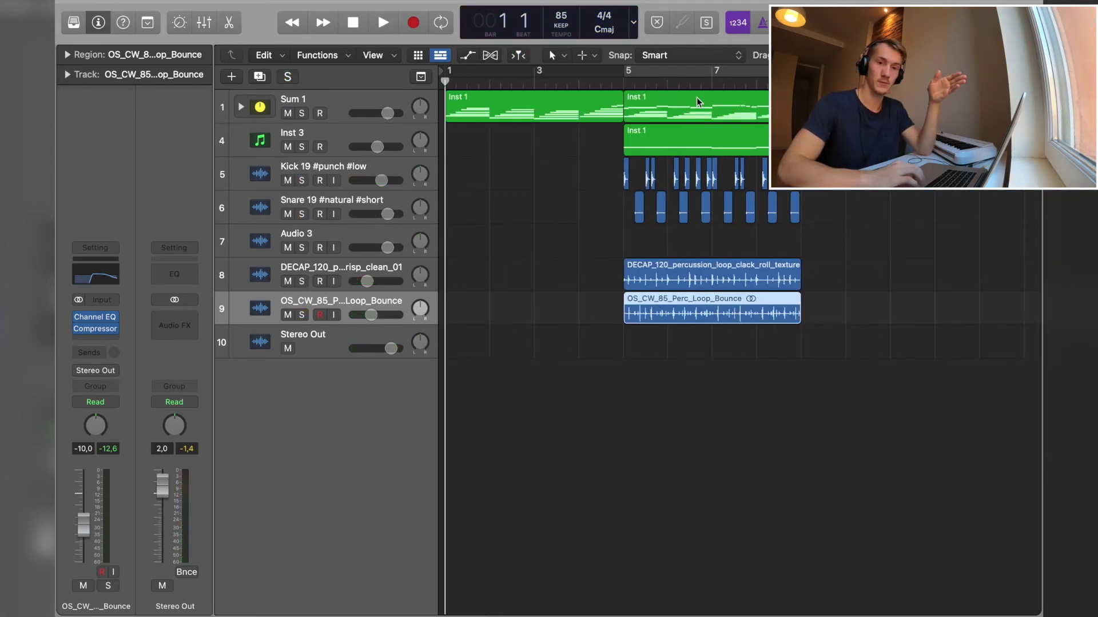
double_click(575, 95)
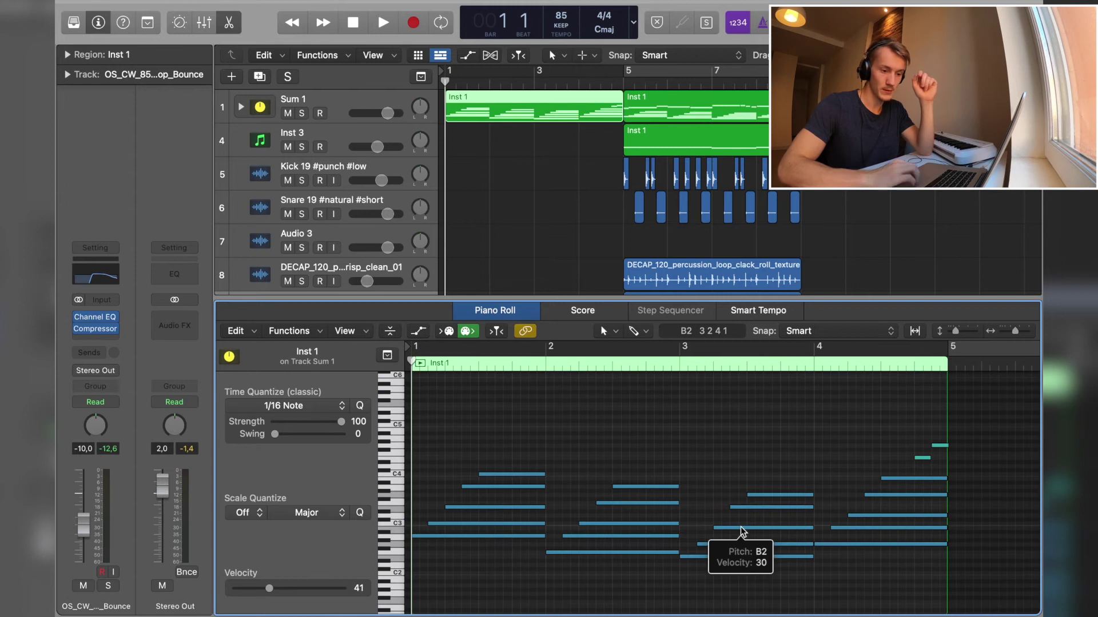
scroll(741, 531, "right", 5)
scroll(742, 529, "right", 3)
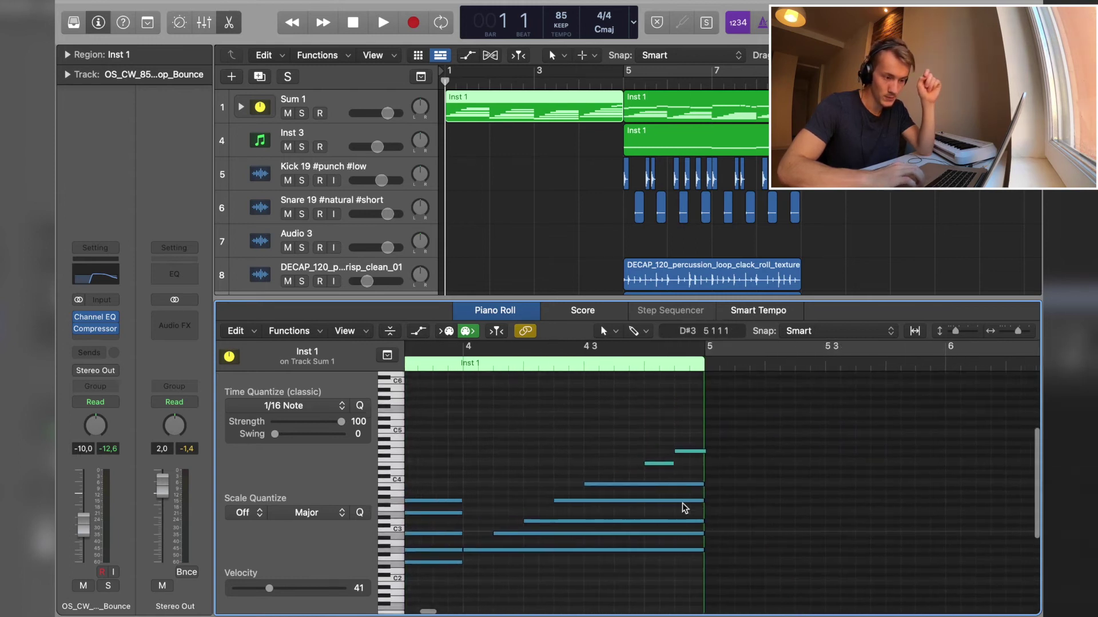
left_click_drag(633, 465, 710, 429)
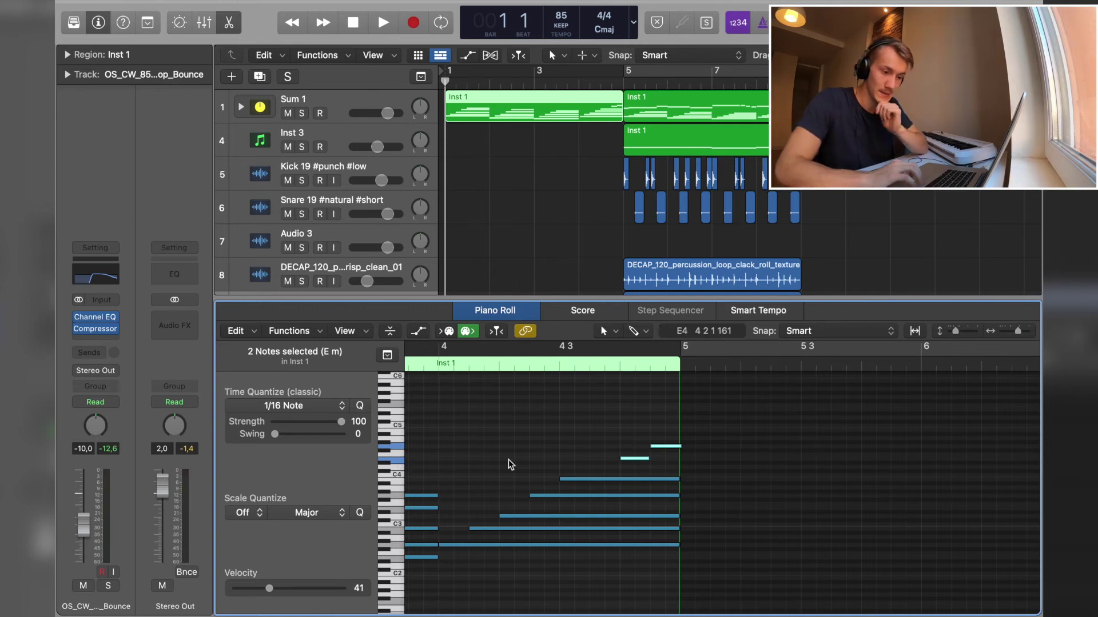
left_click(638, 459)
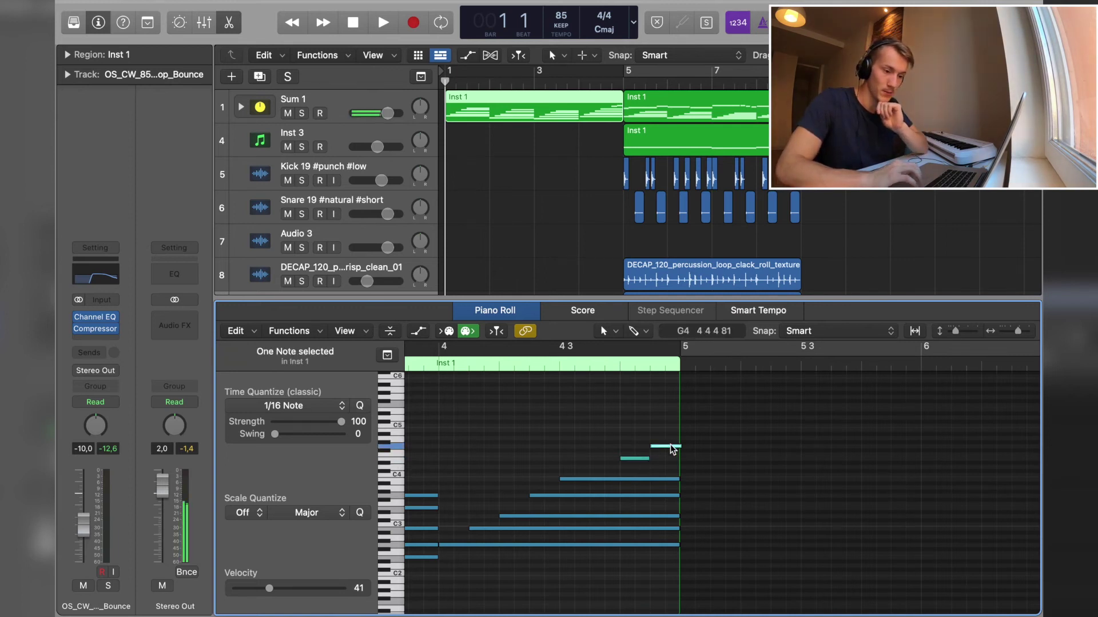
left_click(644, 107)
left_click(695, 438)
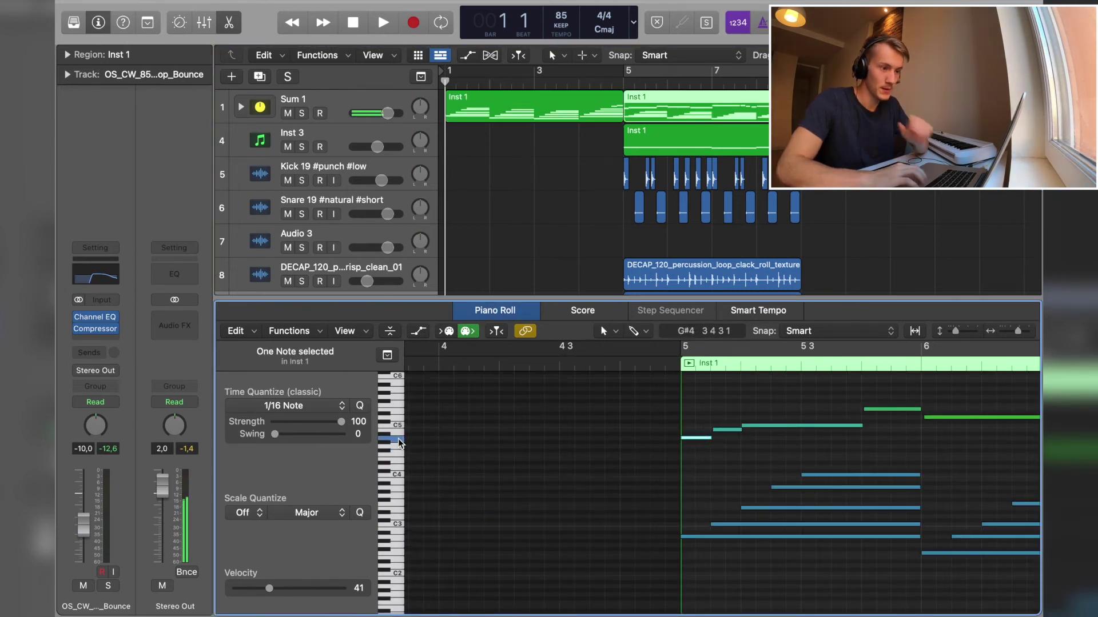
Show both Sum 1 regions together in the piano roll, select the two lead-in notes and play from bar 1.
left_click(606, 120, "shift")
left_click_drag(617, 462, 663, 422)
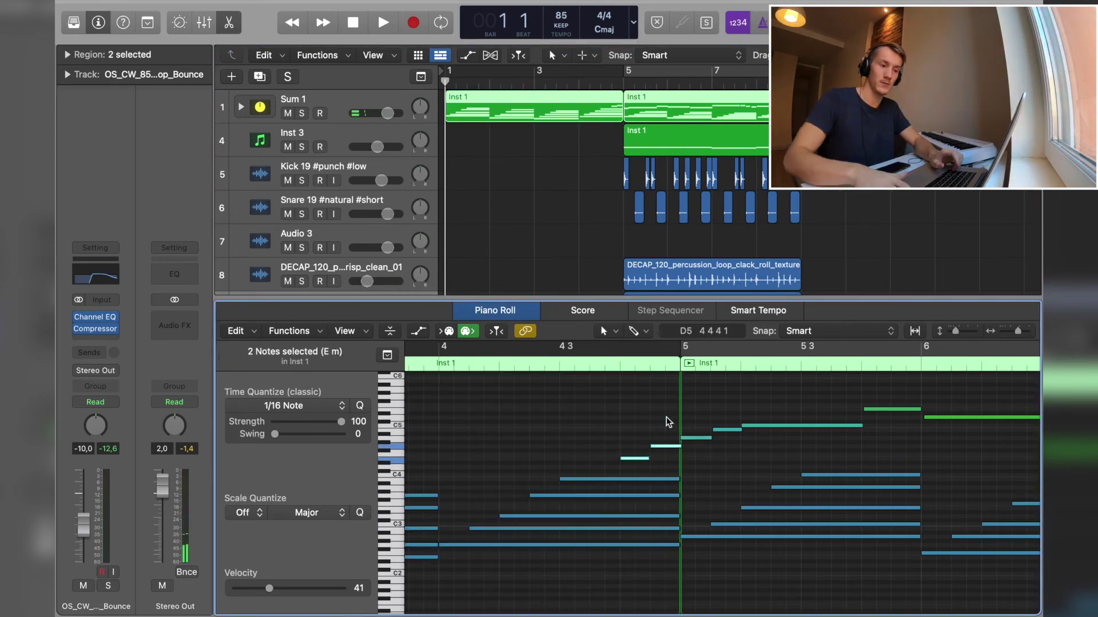
key("ctrl+period")
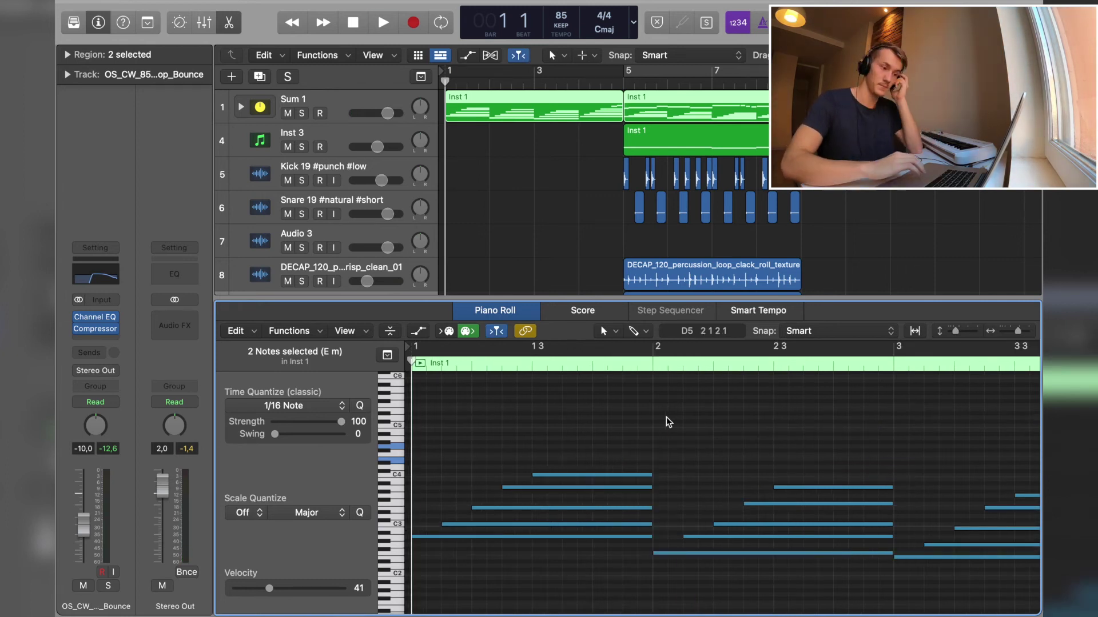
key("space")
key("XF86AudioRaiseVolume")
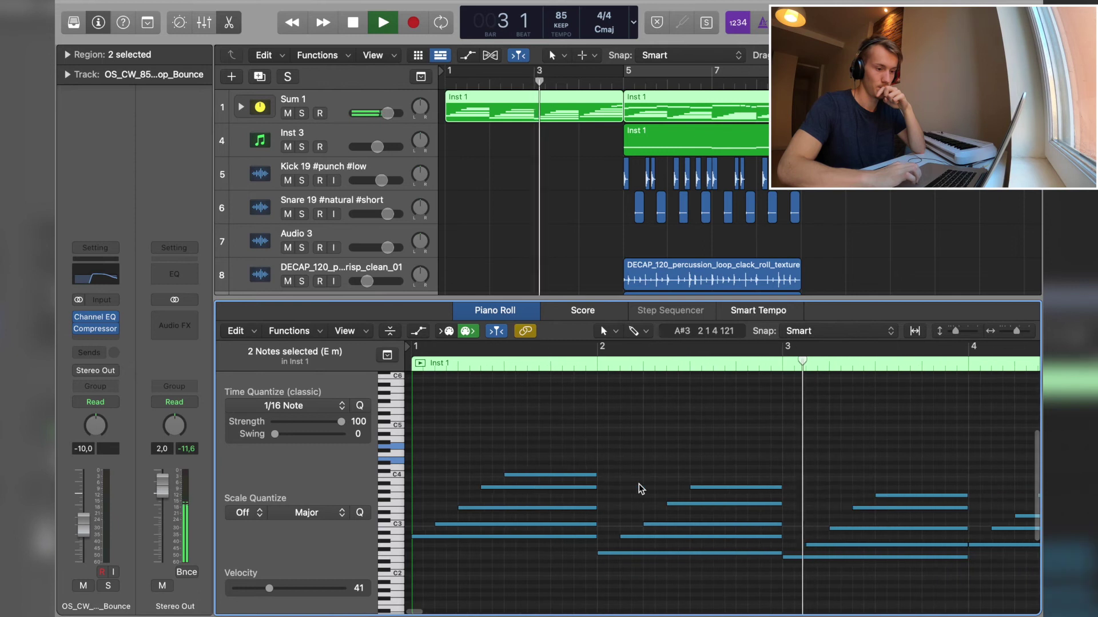
Follow the playback of both Sum 1 regions through bar 8 in the piano roll and stop it at bar 9.
key("super+Left")
key("super+Left")
scroll(640, 488, "right", 5)
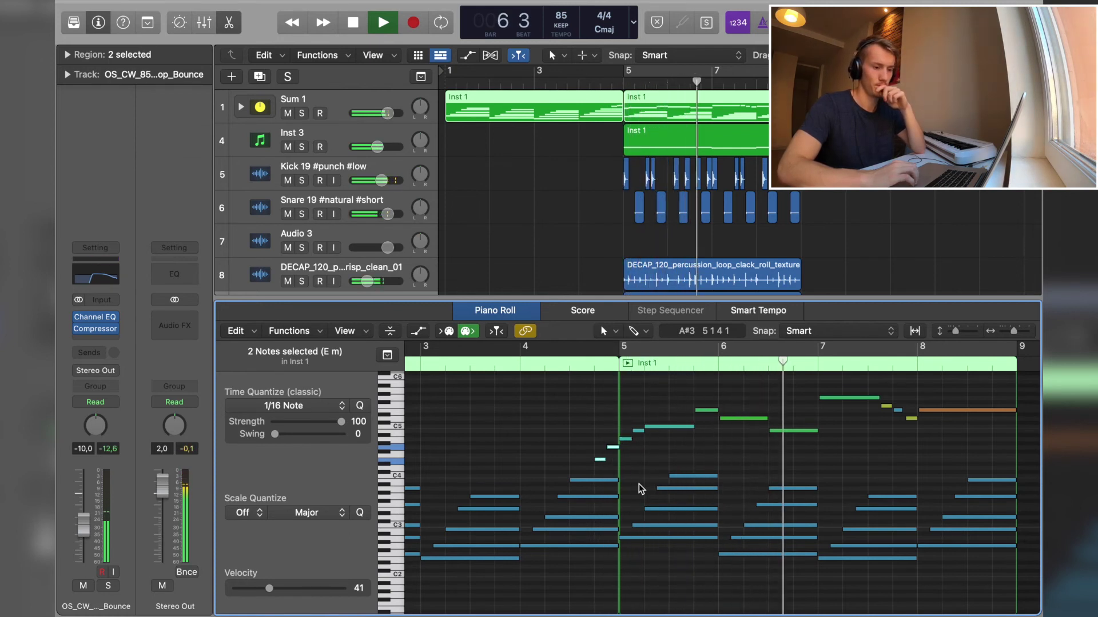
scroll(641, 489, "right", 3)
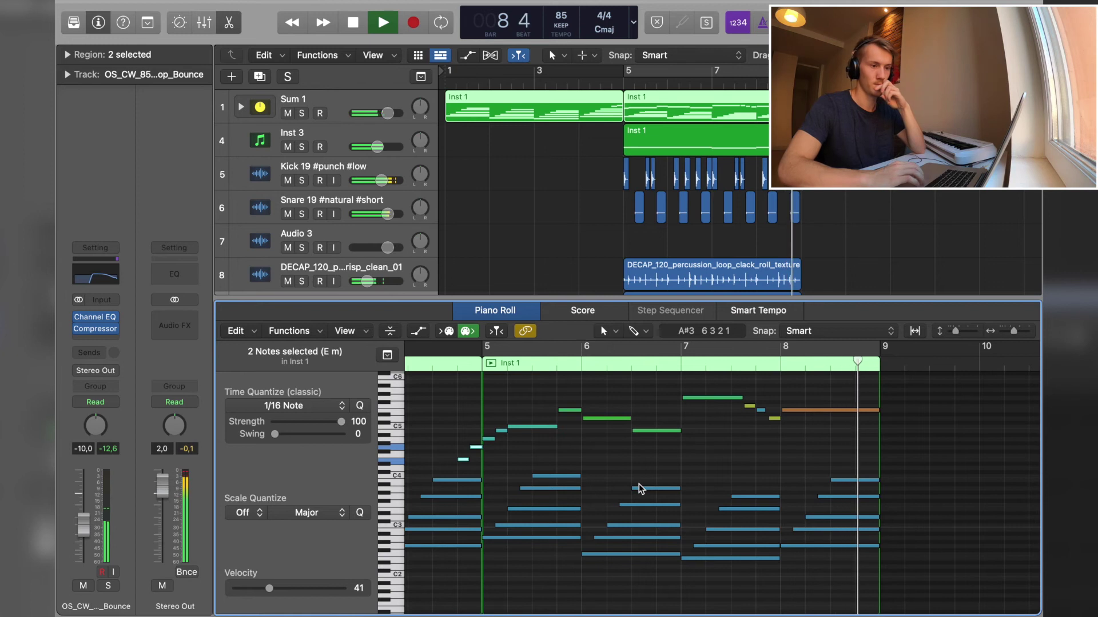
key("space")
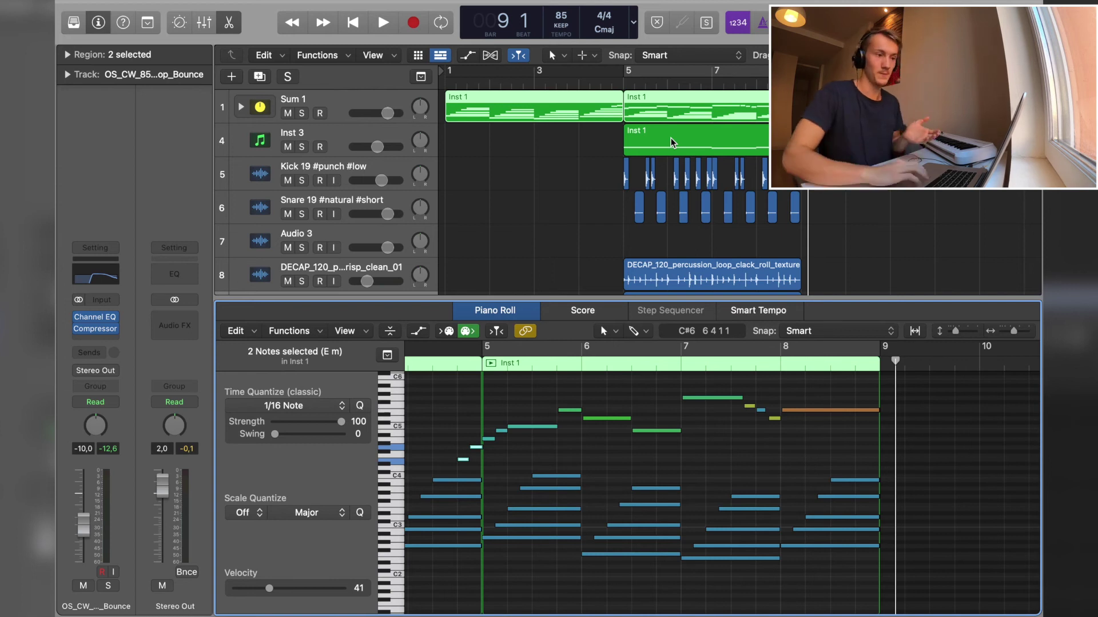
Place the playhead at bar 5 and audition the chord pitches of the two Sum 1 regions from the piano roll keyboard.
left_click(622, 83)
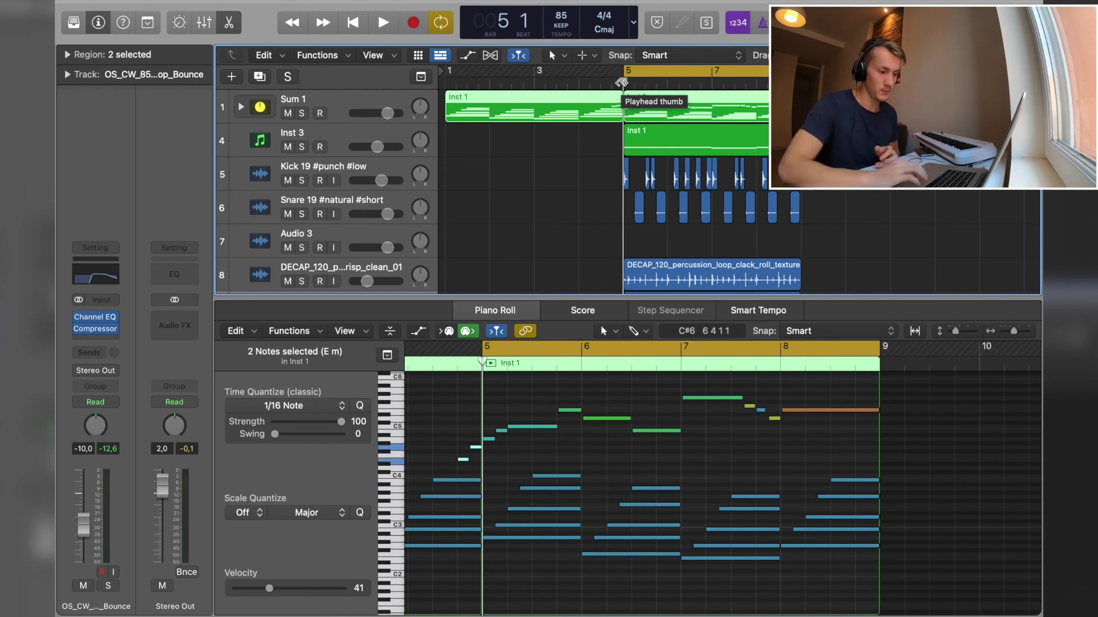
left_click_drag(396, 538, 398, 484)
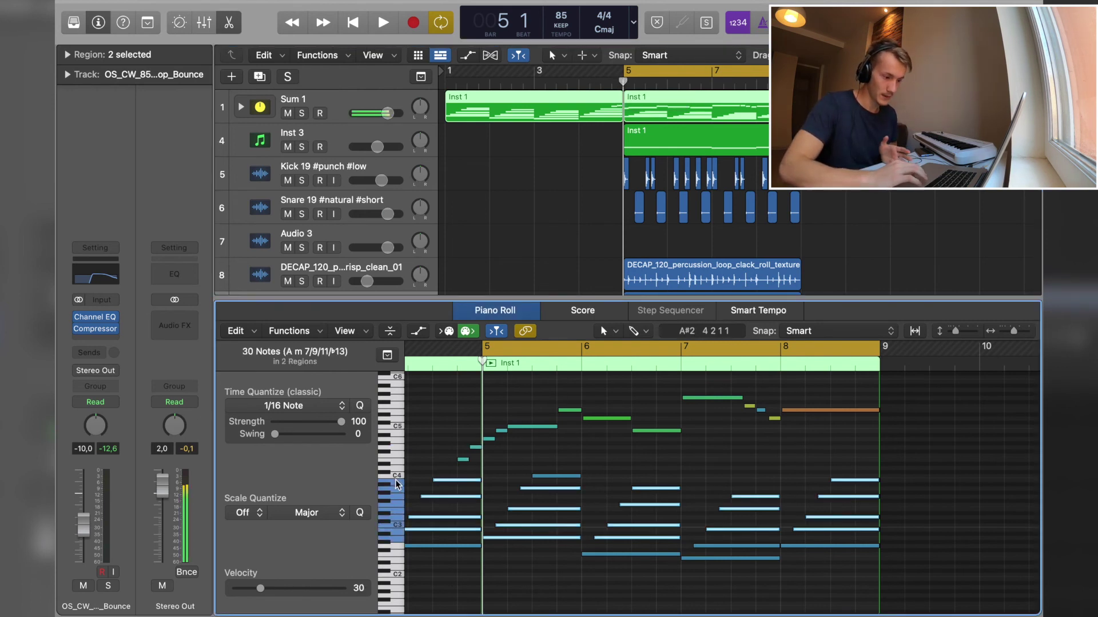
left_click(397, 540)
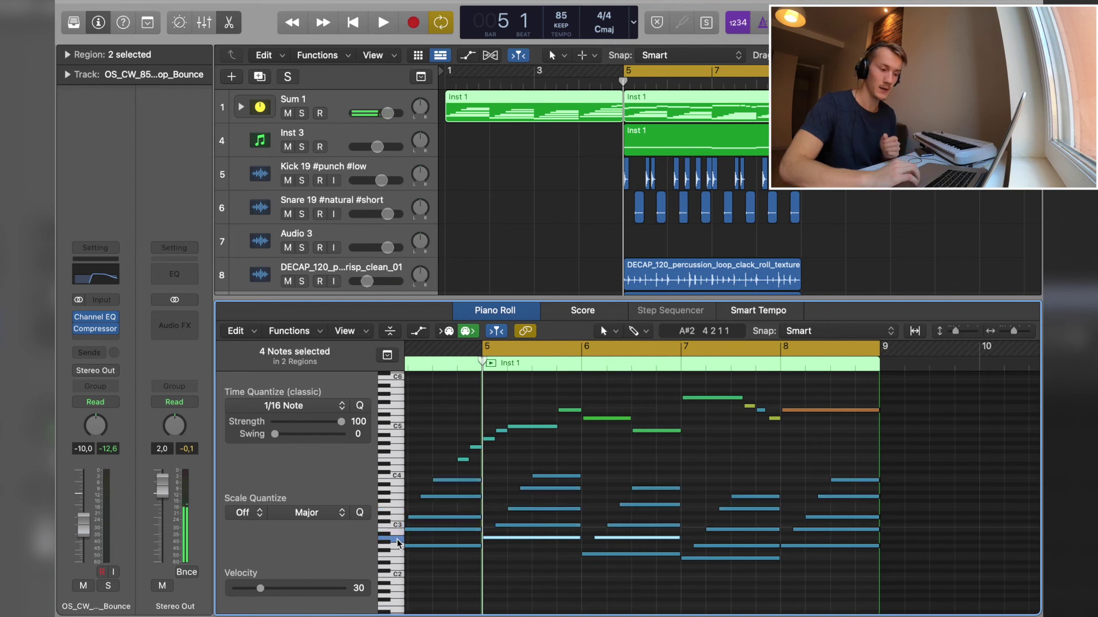
Show only the second Sum 1 region, audition its first melody note and select the three lowest notes of the bar 5 chord.
left_click(608, 225)
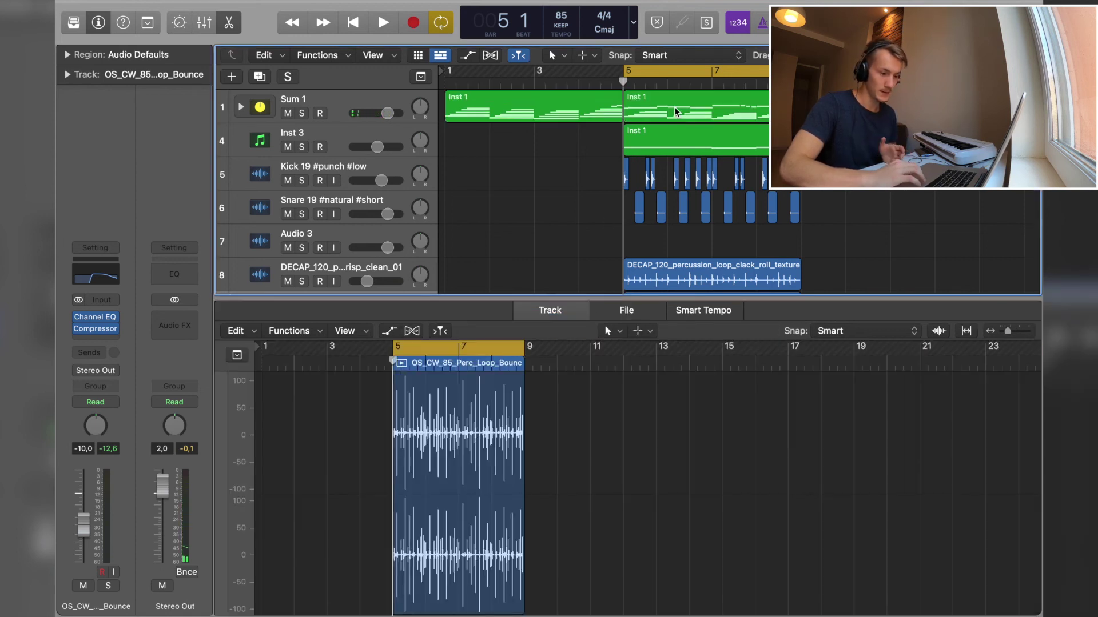
left_click(675, 112)
left_click(399, 522)
left_click(398, 440)
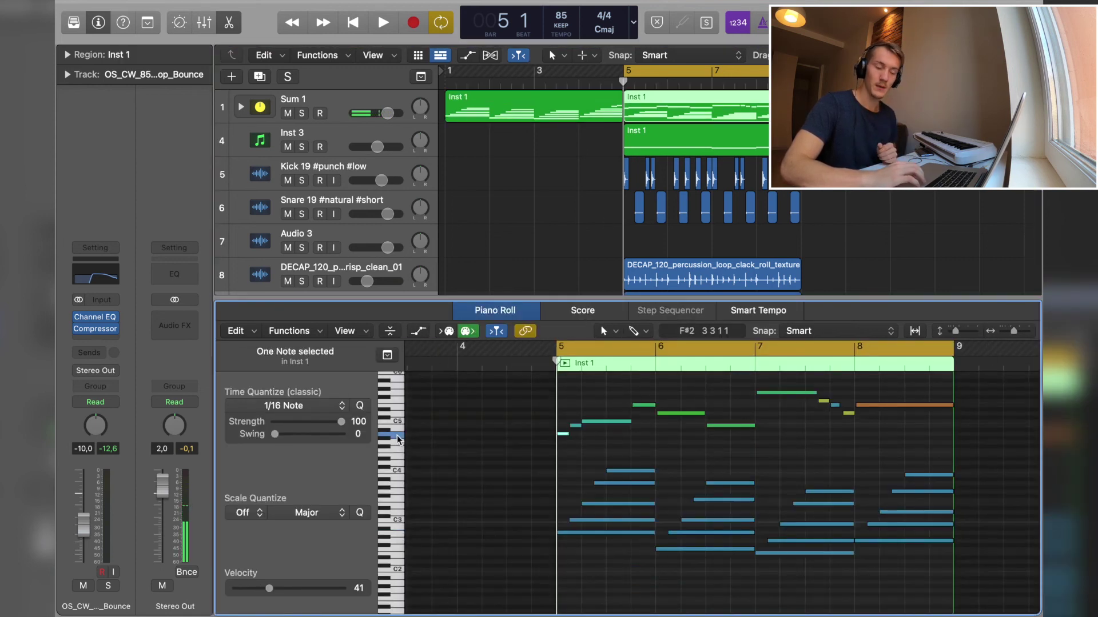
left_click_drag(597, 547, 611, 499)
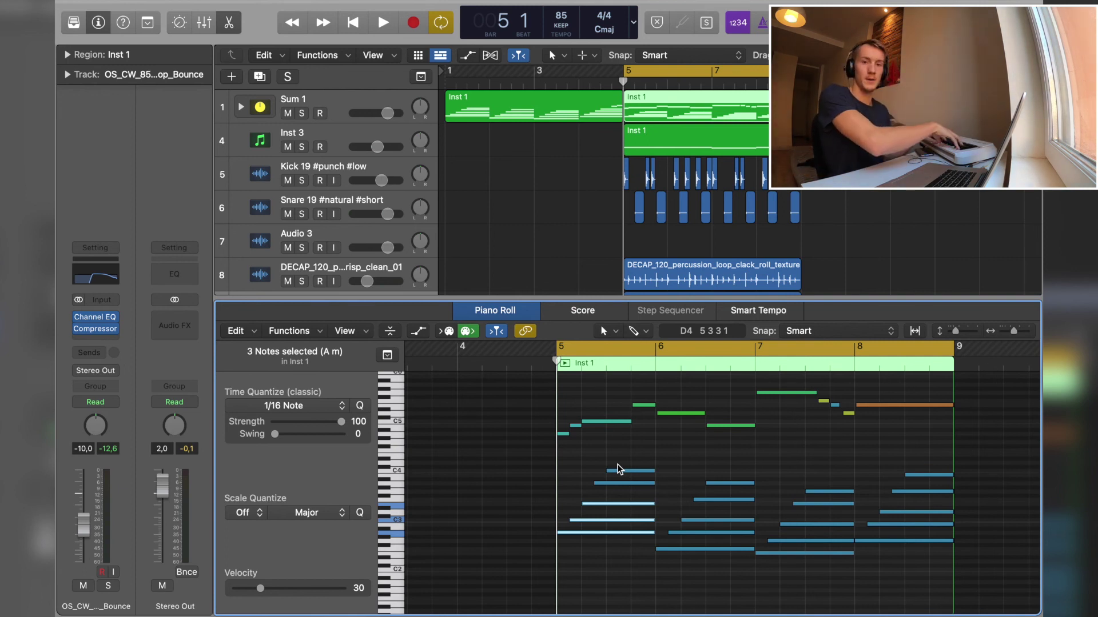
Show the Inst 3 bass region in the piano roll and select all its notes from bar 5 to bar 8.
left_click(670, 143)
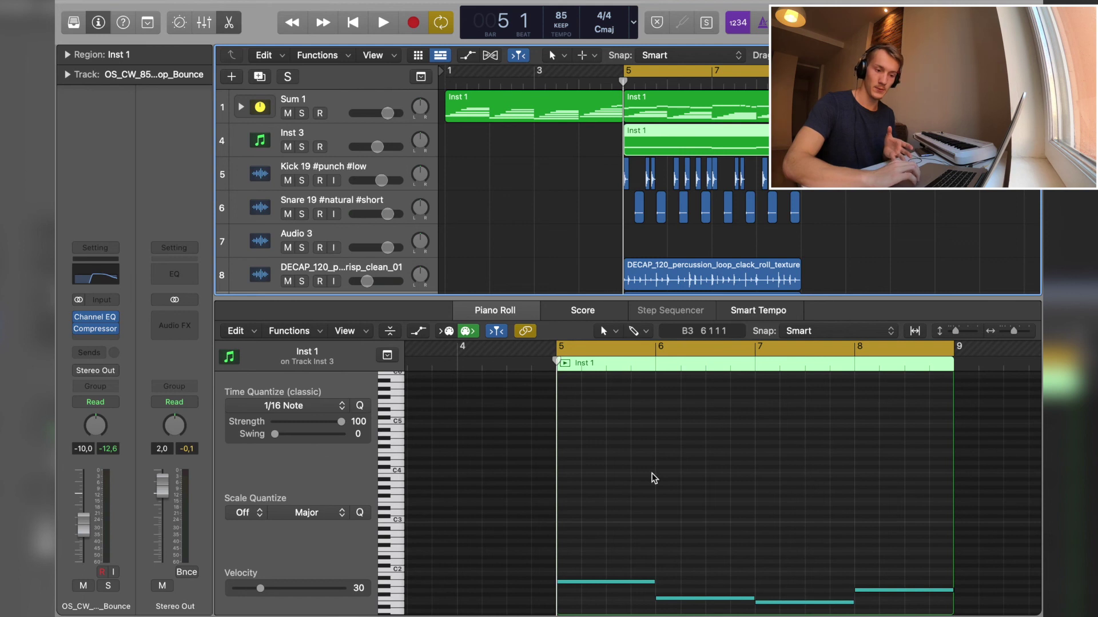
scroll(652, 478, "down", 3)
left_click_drag(618, 583, 914, 528)
Return to the second Sum 1 region and check the lowest chord notes of bars 5 and 6 against the bass line.
left_click(626, 101)
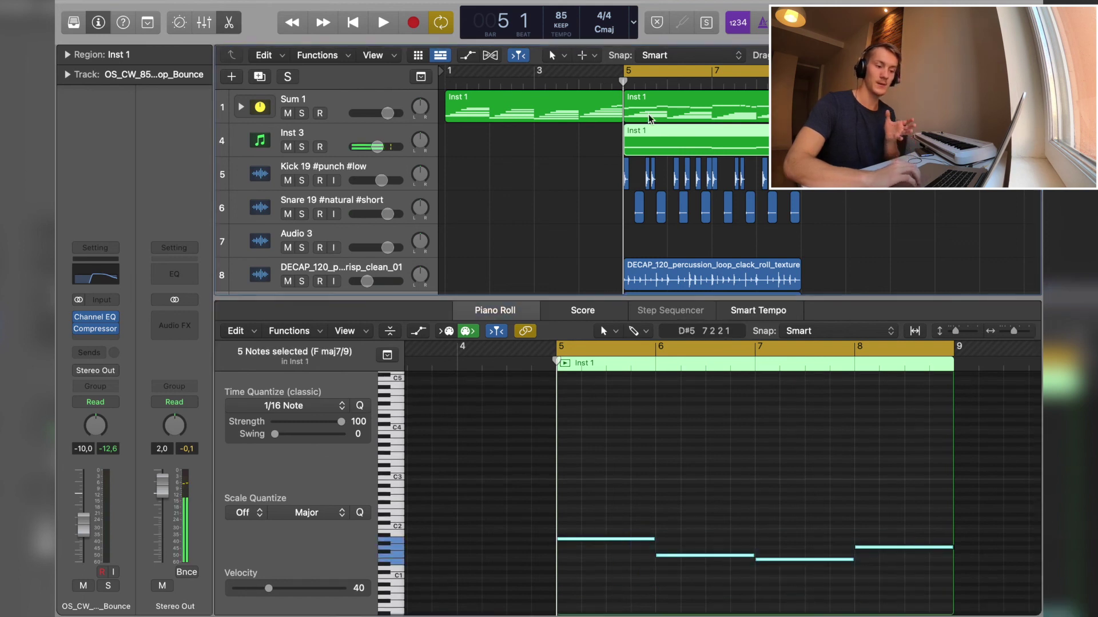
scroll(608, 563, "down", 2)
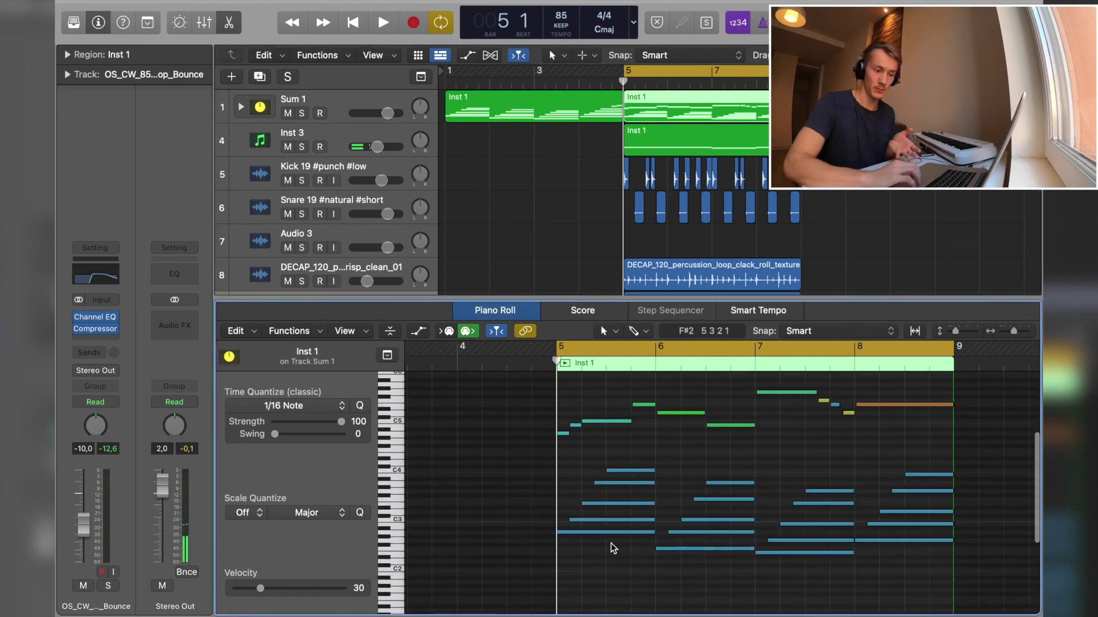
left_click(631, 532)
left_click(704, 559)
scroll(697, 229, "down", 1)
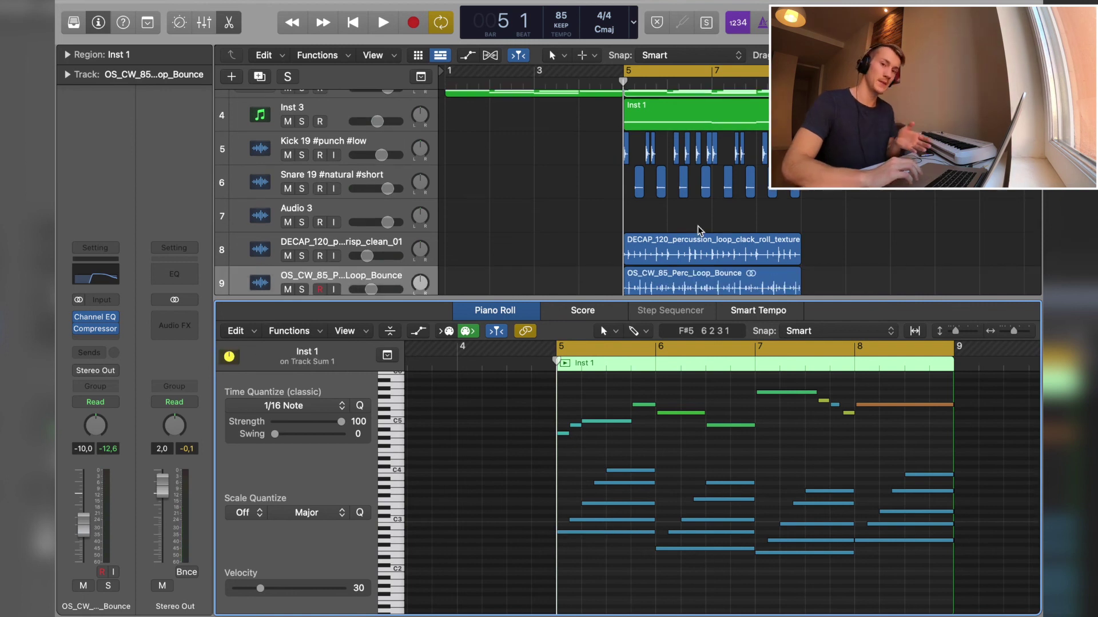
Review the clack roll percussion loop, Kick 19 and Snare 19 tracks in turn, ending on the percussion loop, and close the editor.
key("Up")
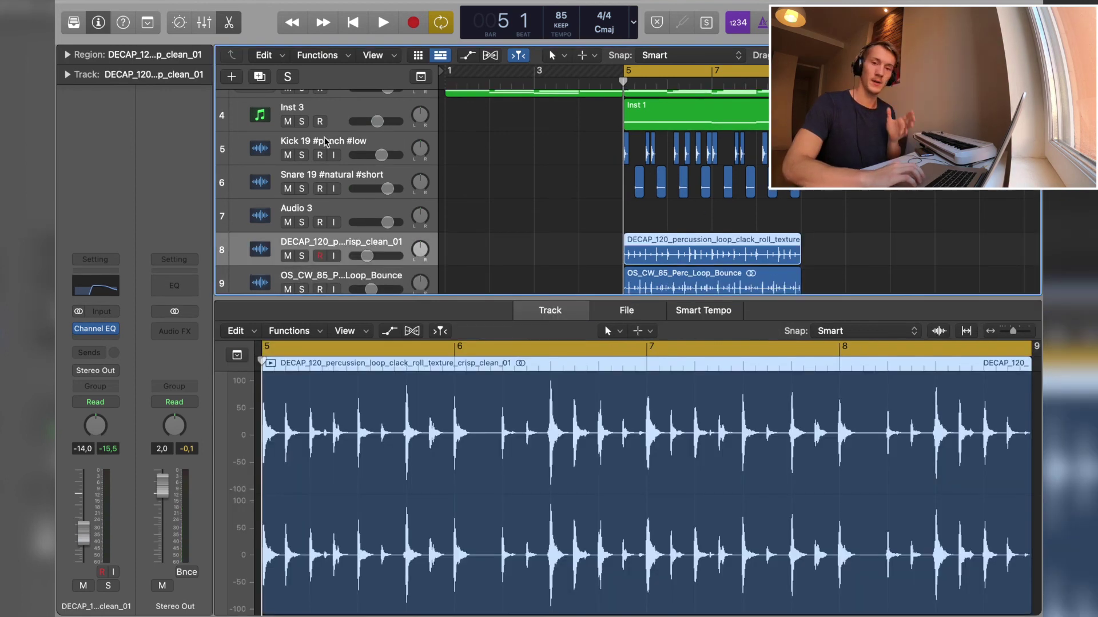
left_click(326, 141)
left_click(325, 180)
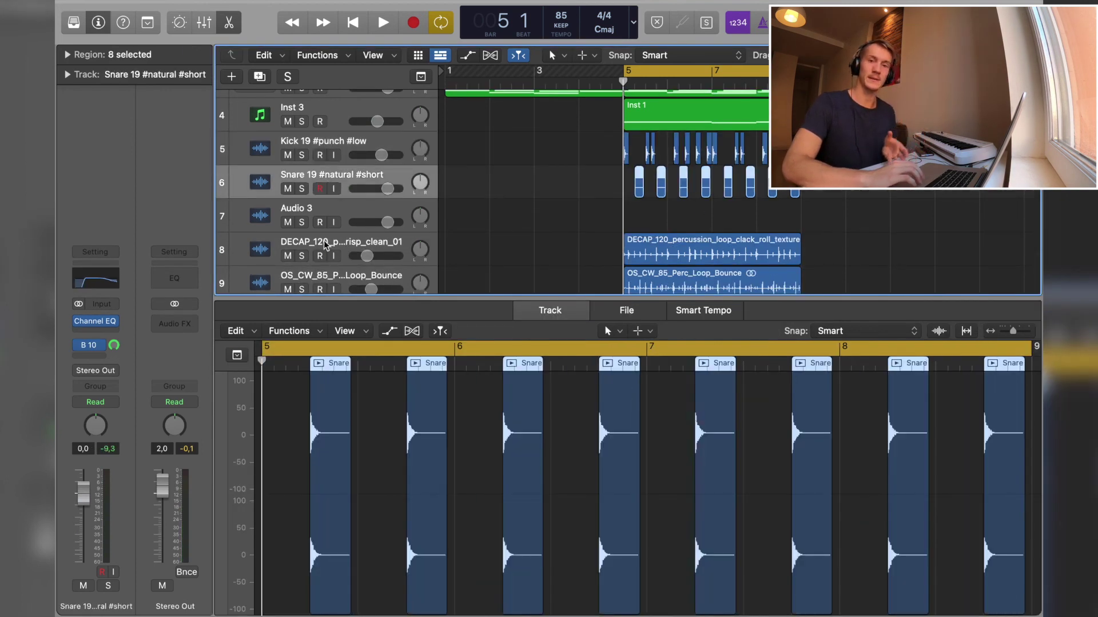
left_click(326, 245)
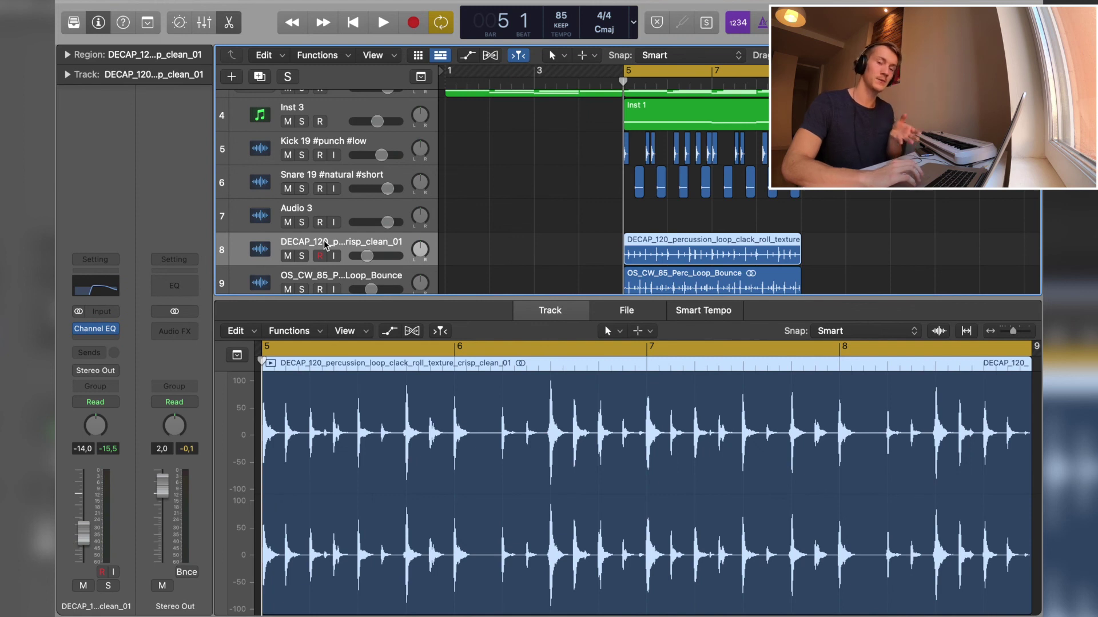
key("e")
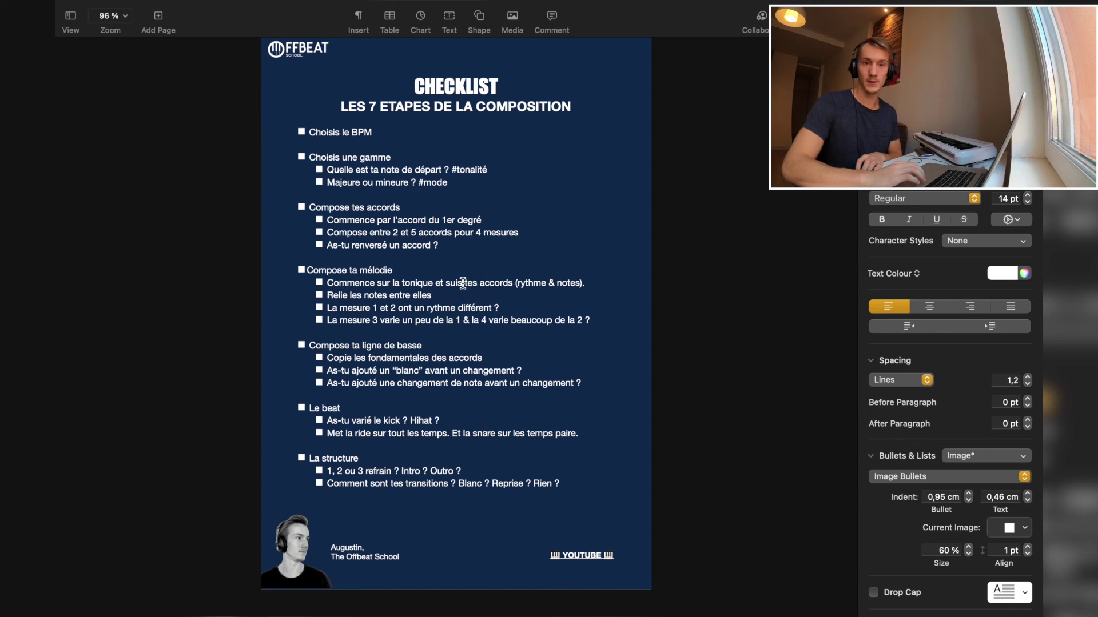
Switch to the Pages composition checklist, highlight all items from "Choisis le BPM" to the structure section, and clear the selection.
left_click_drag(304, 132, 570, 500)
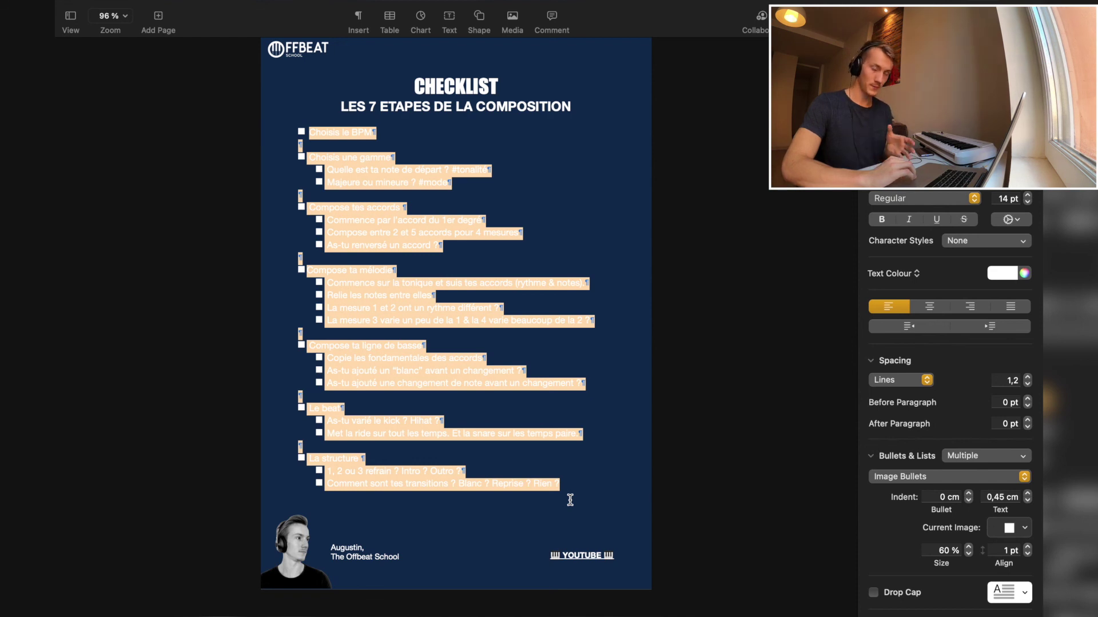
left_click(537, 408)
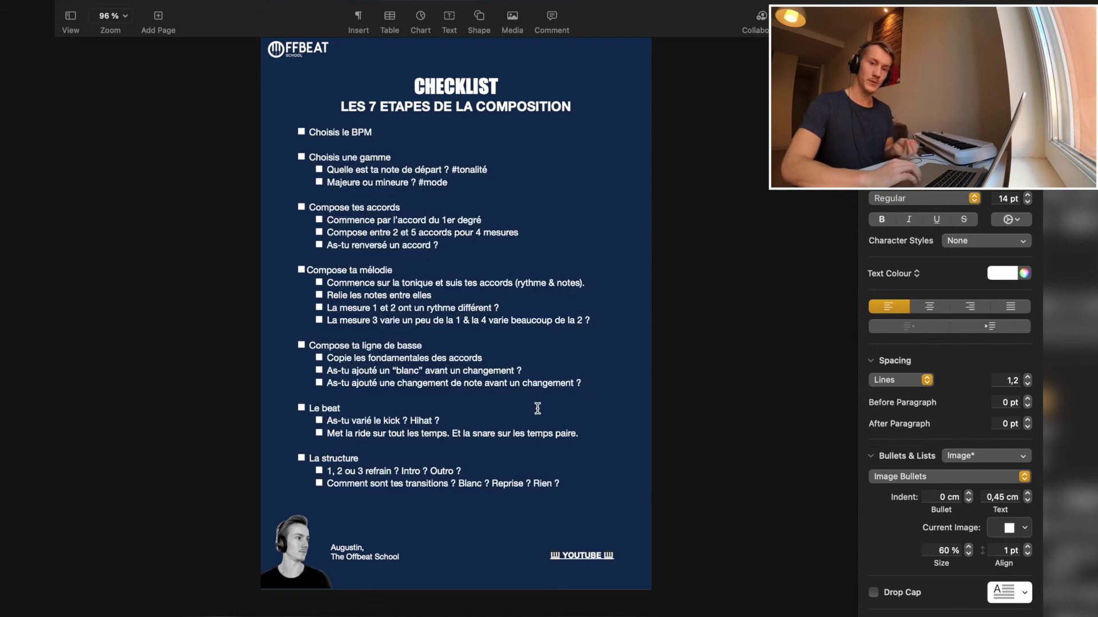